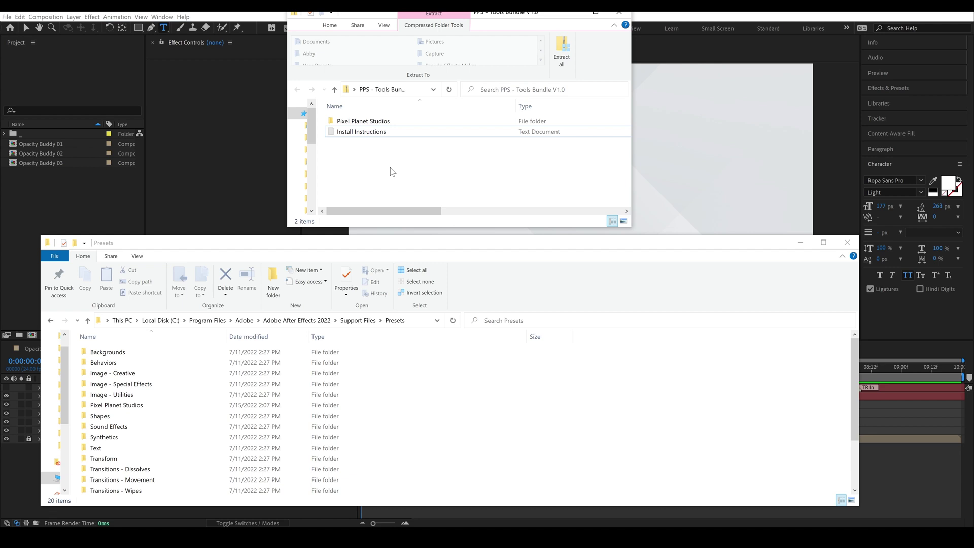
Step: Read the Install Instructions, then copy the Pixel Planet Studios folder into the Presets folder
{"action": "left_click", "coordinate": [374, 134]}
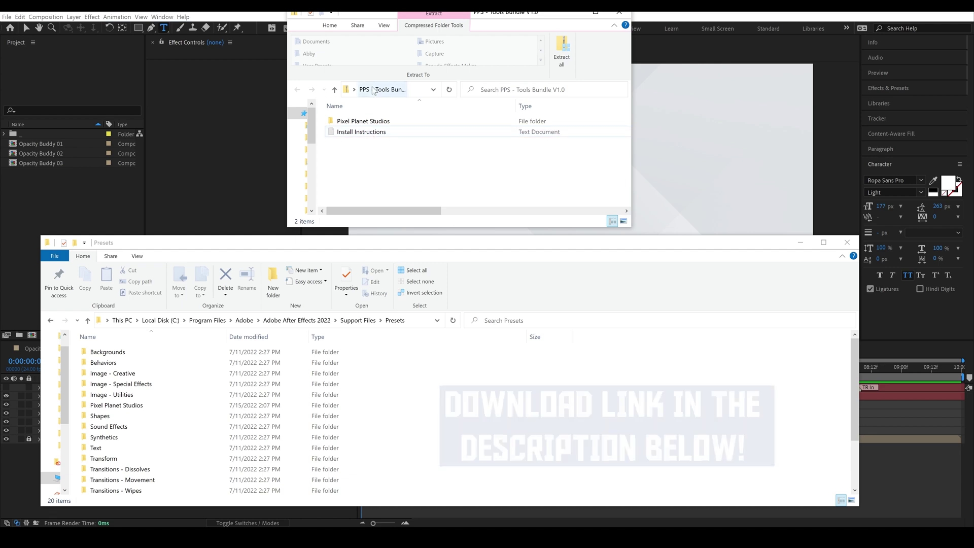
{"action": "double_click", "coordinate": [372, 133]}
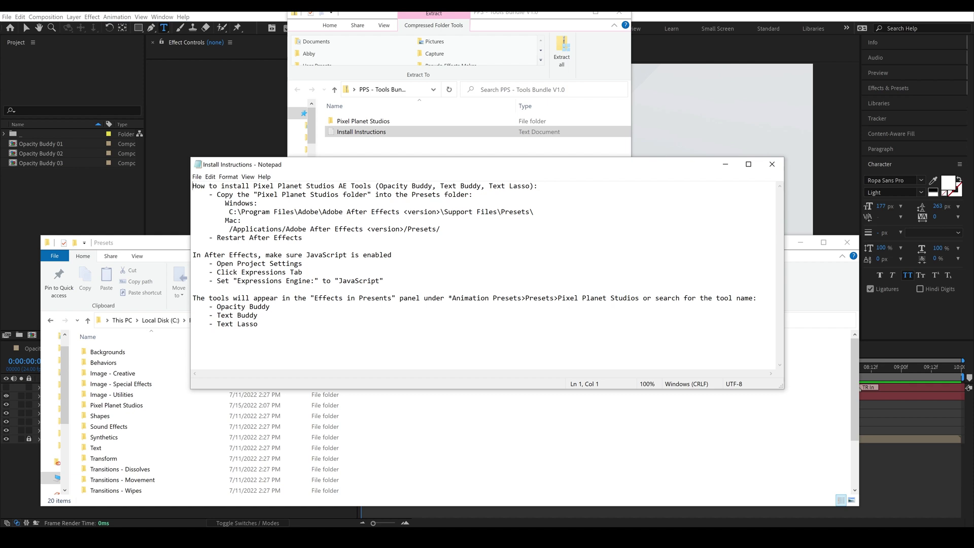
{"action": "left_click", "coordinate": [772, 164]}
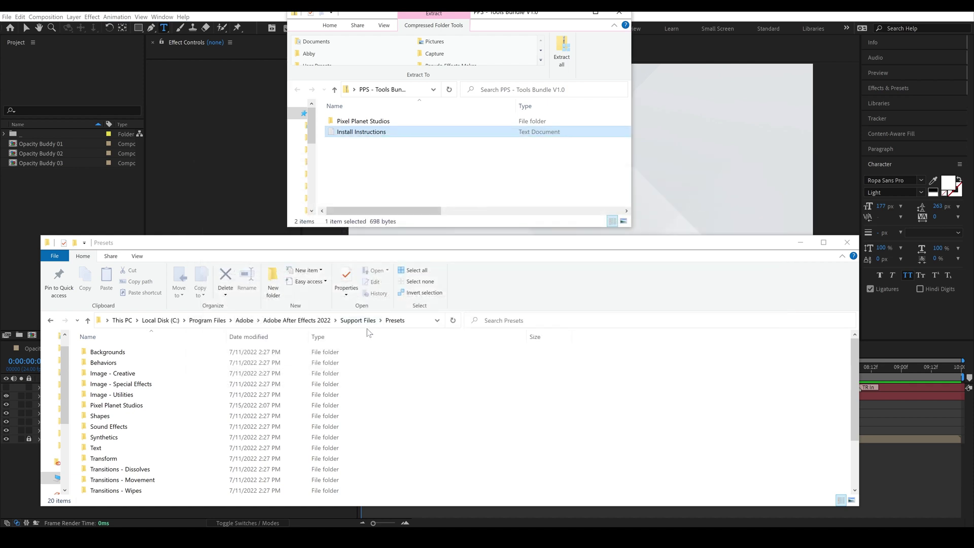
{"action": "left_click", "coordinate": [370, 153]}
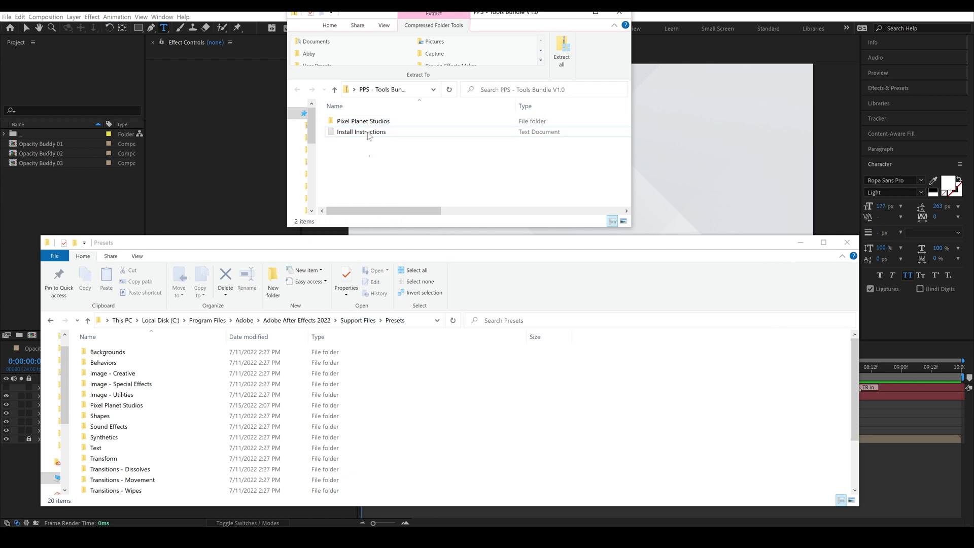
{"action": "left_click_drag", "start_coordinate": [367, 123], "coordinate": [599, 409]}
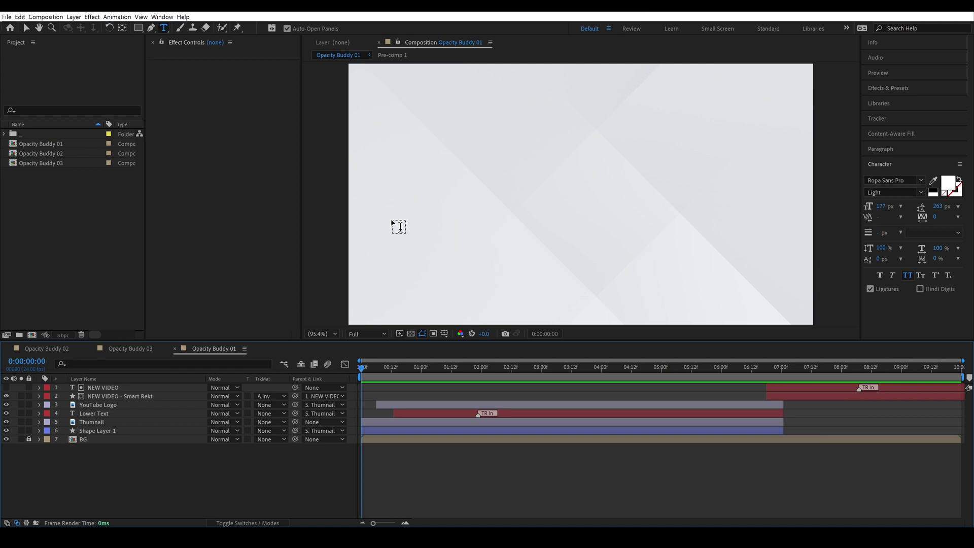
Step: In Project Settings' Expressions tab, keep JavaScript as the Expressions Engine
{"action": "left_click", "coordinate": [68, 338]}
{"action": "left_click", "coordinate": [65, 336]}
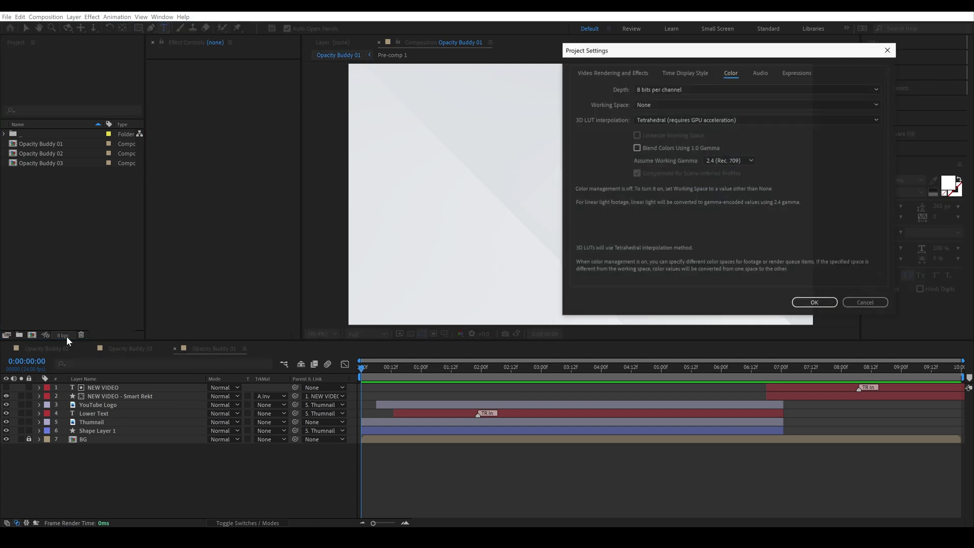
{"action": "left_click", "coordinate": [789, 75]}
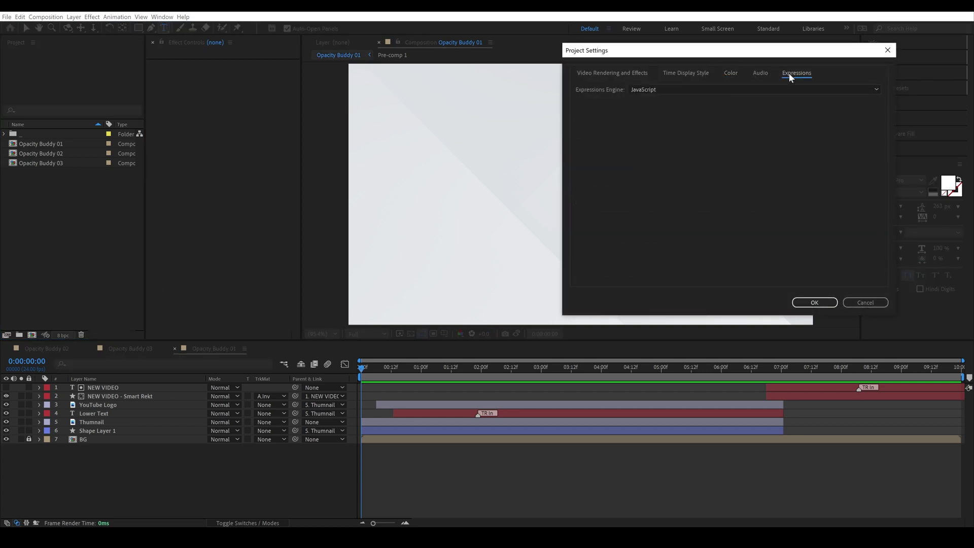
{"action": "left_click", "coordinate": [745, 89]}
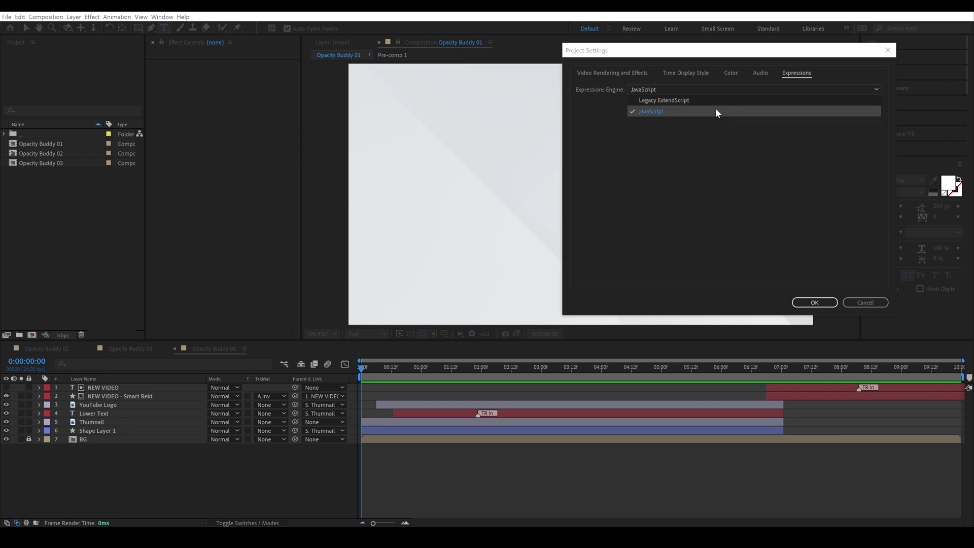
{"action": "left_click", "coordinate": [827, 305]}
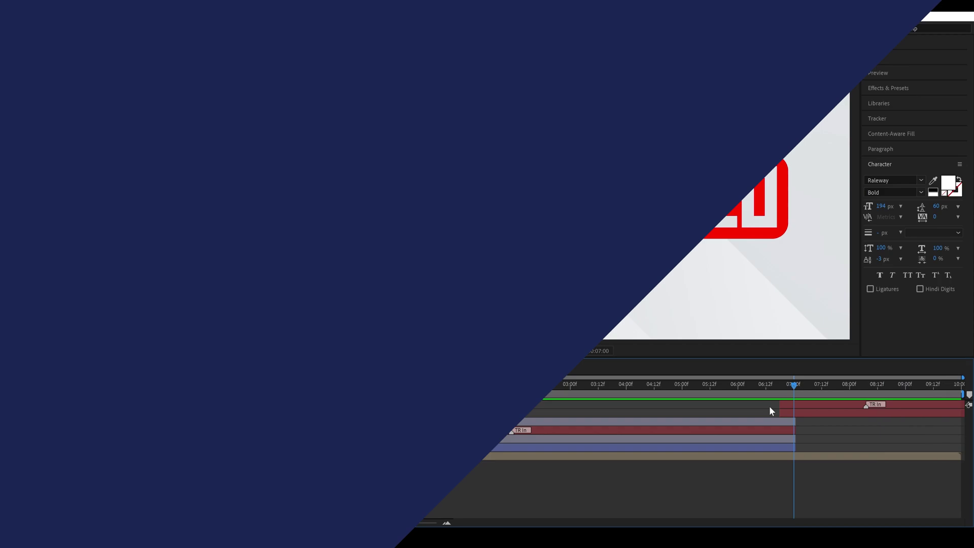
{"action": "left_click_drag", "start_coordinate": [770, 406], "coordinate": [732, 412]}
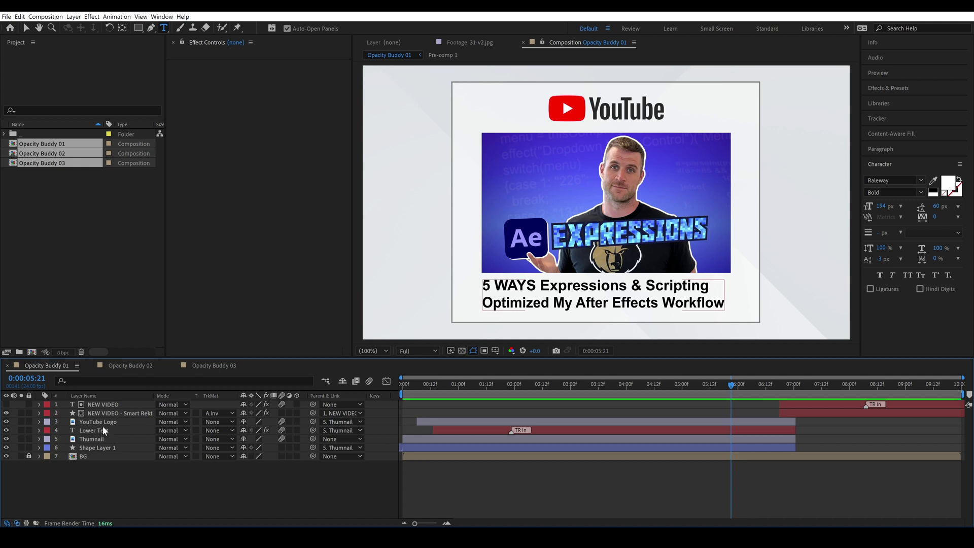
Step: Show the Thumnail layer's Scale and Opacity keyframes and set the time to 0:00:06:00
{"action": "key", "text": "v"}
{"action": "left_click", "coordinate": [91, 439]}
{"action": "left_click_drag", "start_coordinate": [732, 385], "coordinate": [689, 412]}
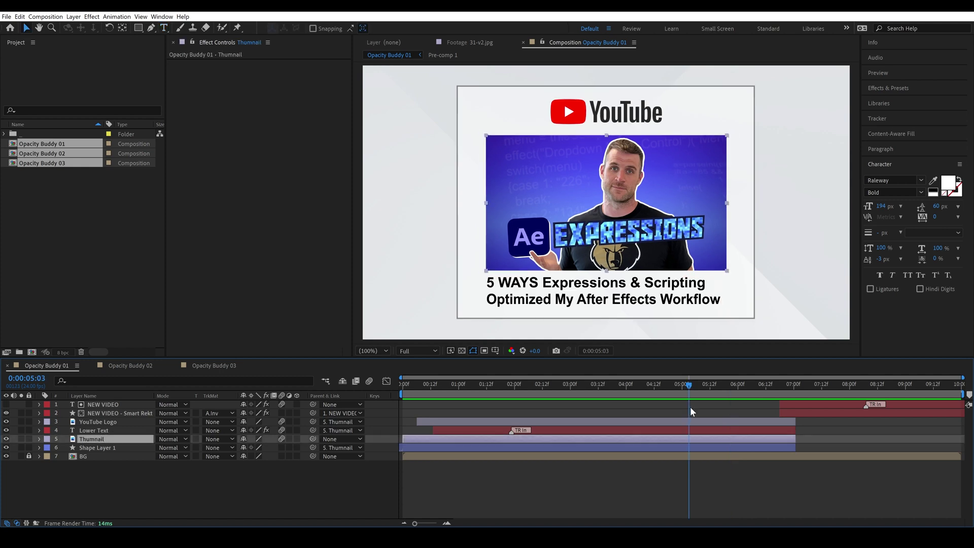
{"action": "key", "text": "u"}
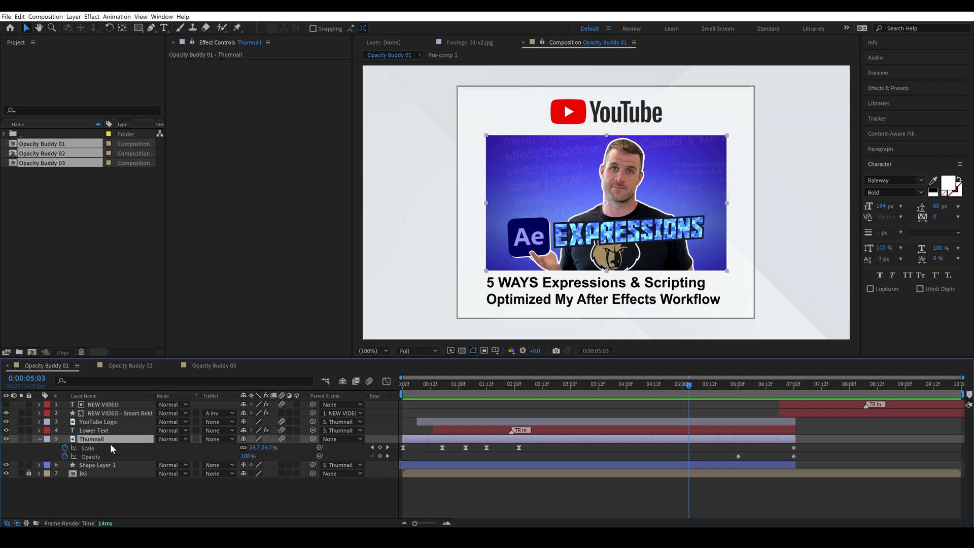
{"action": "mouse_move", "coordinate": [724, 385]}
{"action": "left_mouse_down"}
{"action": "mouse_move", "coordinate": [789, 392]}
{"action": "mouse_move", "coordinate": [727, 394]}
{"action": "mouse_move", "coordinate": [737, 395]}
{"action": "left_mouse_up"}
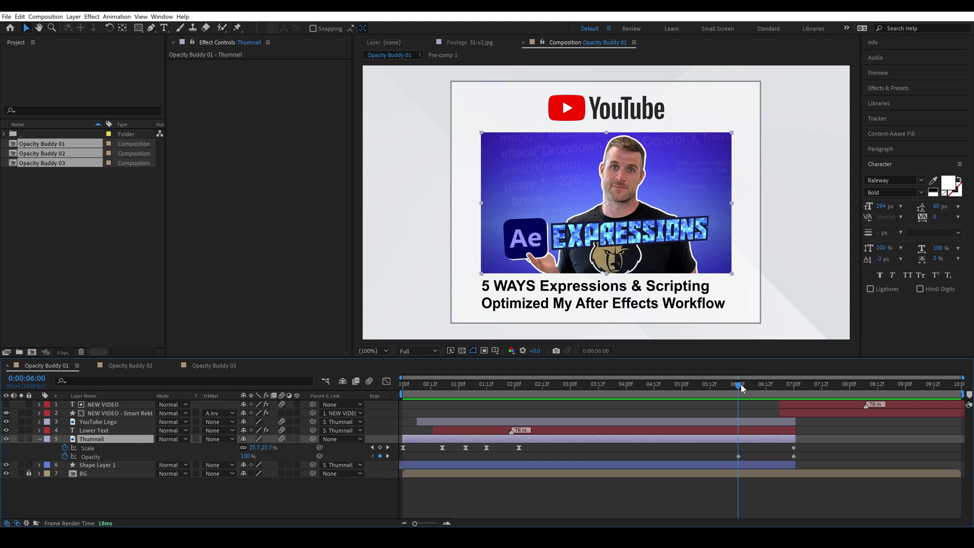
{"action": "mouse_move", "coordinate": [741, 388]}
{"action": "left_mouse_down"}
{"action": "mouse_move", "coordinate": [781, 382]}
{"action": "mouse_move", "coordinate": [738, 385]}
{"action": "left_mouse_up"}
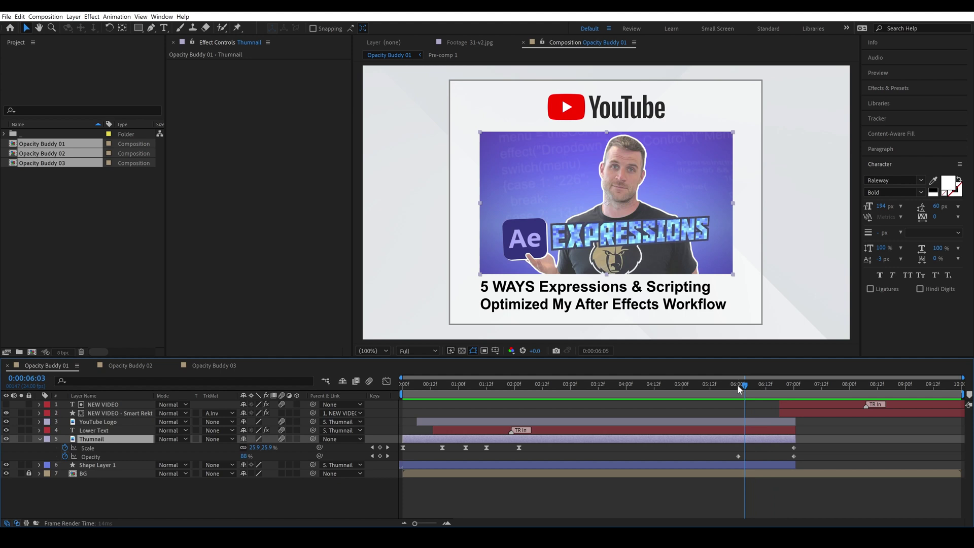
{"action": "left_click", "coordinate": [738, 384]}
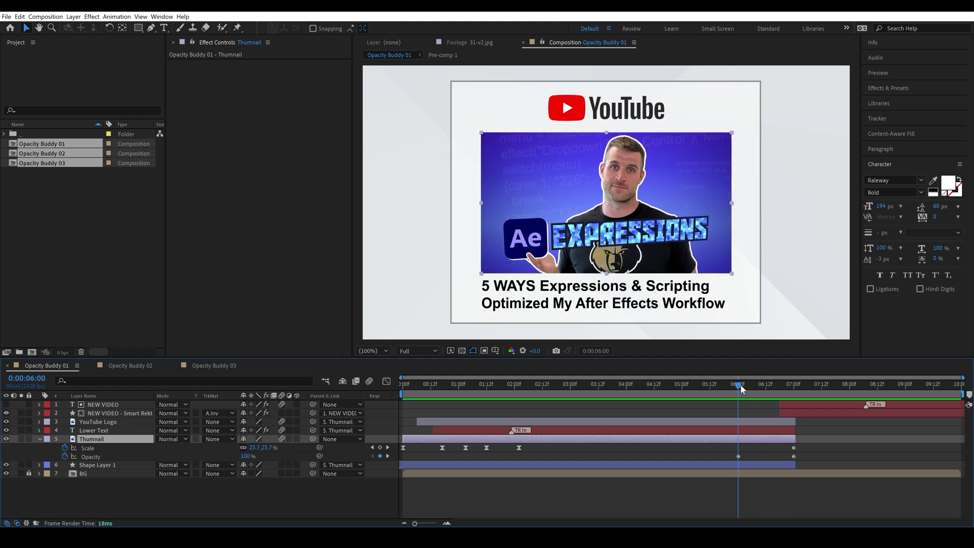
Step: Select the YouTube Logo, Lower Text and Shape Layer 1 layers together
{"action": "left_click", "coordinate": [111, 422]}
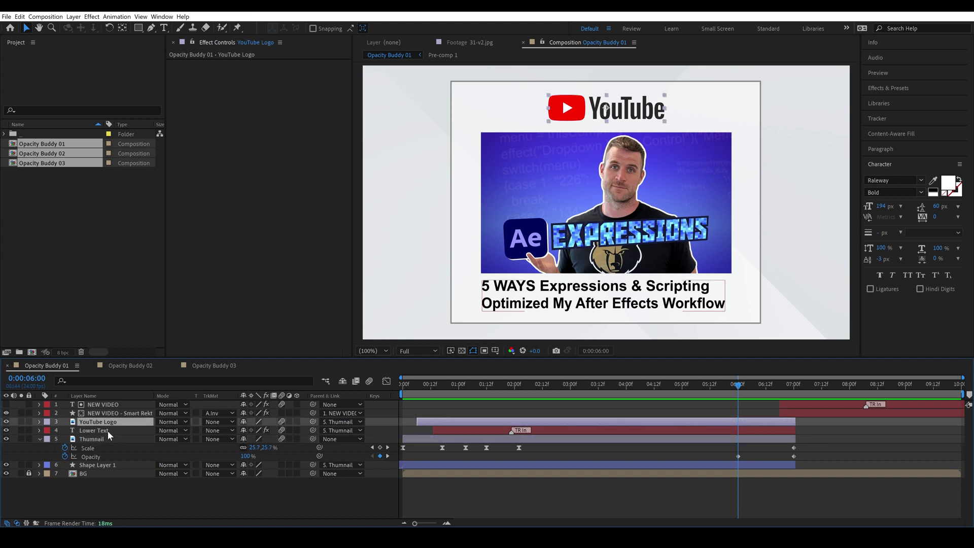
{"action": "left_click", "coordinate": [107, 431], "text": "ctrl"}
{"action": "left_click", "coordinate": [106, 465], "text": "ctrl"}
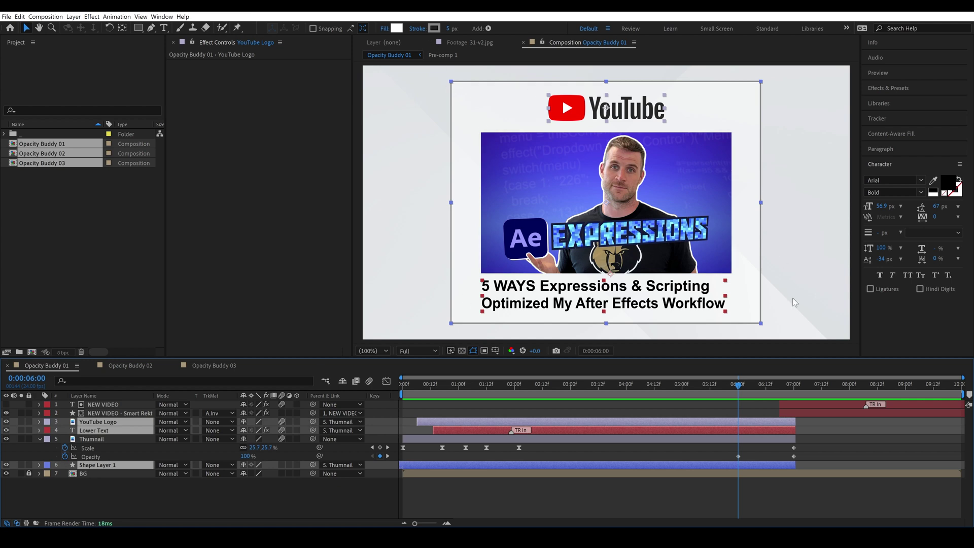
Step: Apply Animation Presets > Pixel Planet Studios > Opacity Buddy to the three selected layers
{"action": "left_click", "coordinate": [887, 89]}
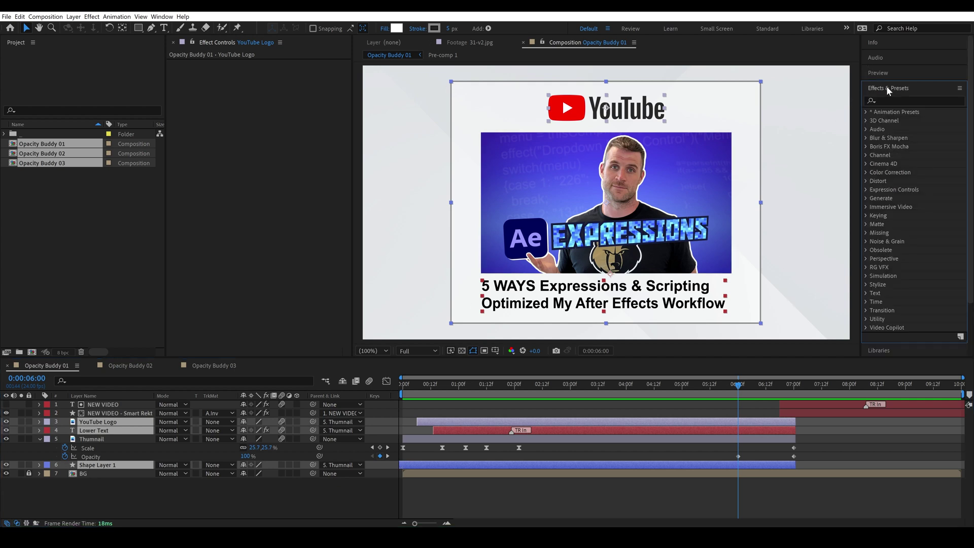
{"action": "left_click", "coordinate": [866, 111]}
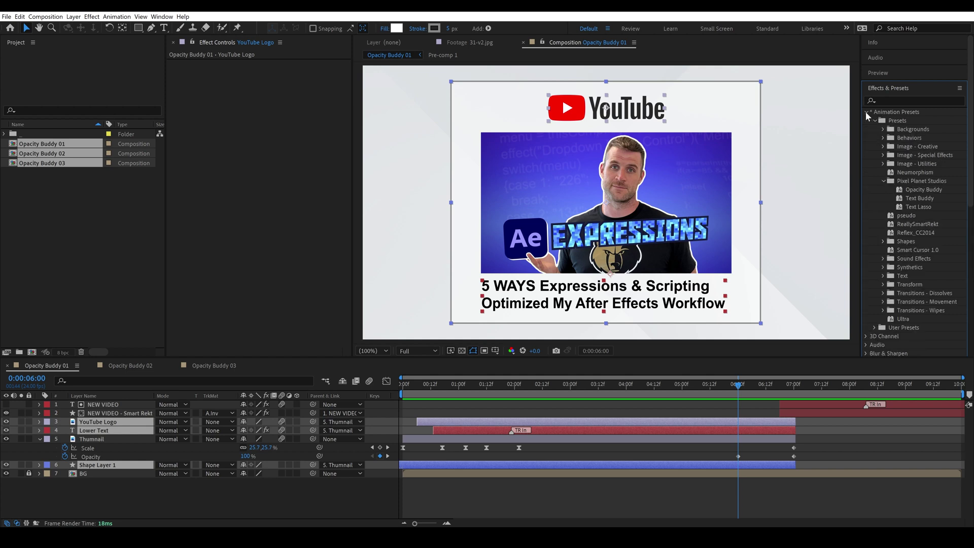
{"action": "double_click", "coordinate": [921, 190]}
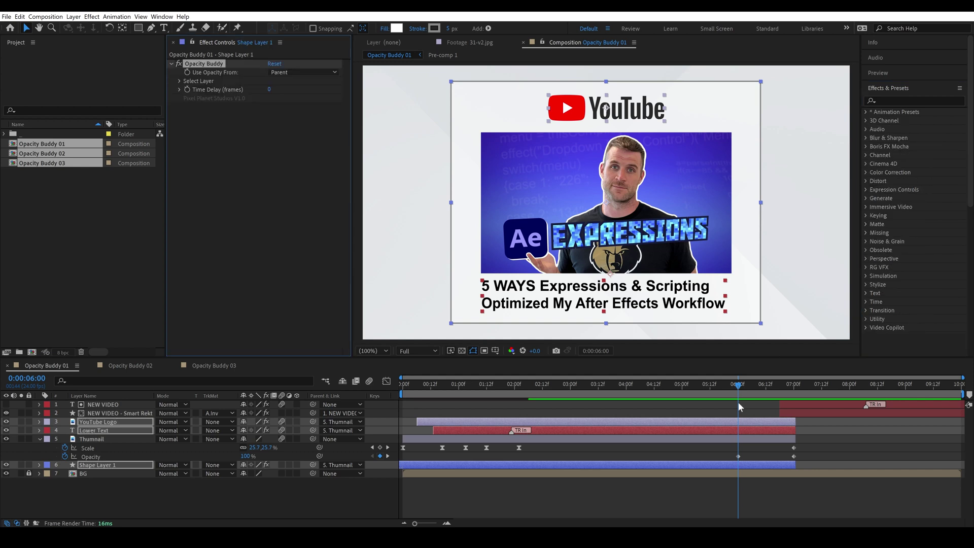
{"action": "left_click", "coordinate": [740, 386]}
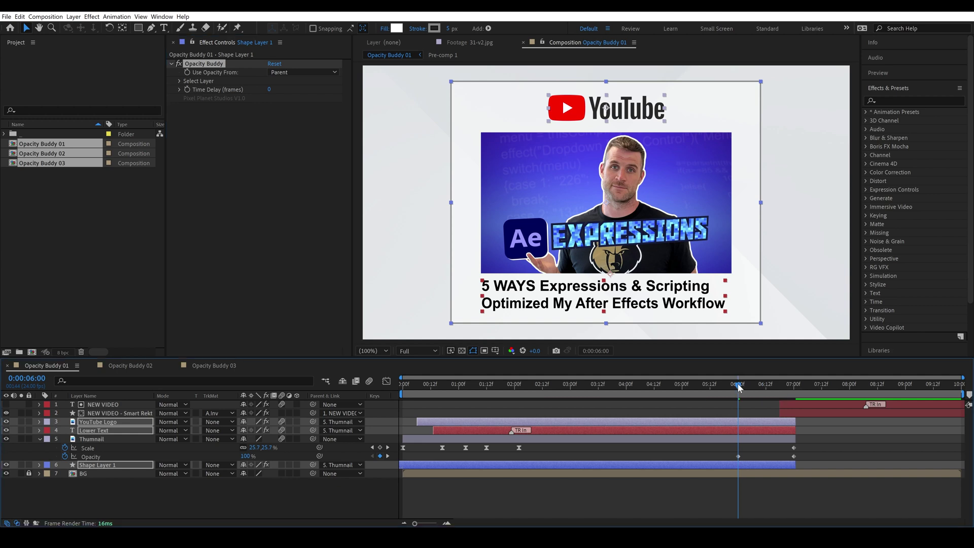
{"action": "left_click_drag", "start_coordinate": [740, 388], "coordinate": [760, 395]}
Step: Easy-ease both Thumnail Opacity keyframes and move the fade start to about 0:00:05:10
{"action": "left_click_drag", "start_coordinate": [719, 452], "coordinate": [803, 465]}
{"action": "key", "text": "F9"}
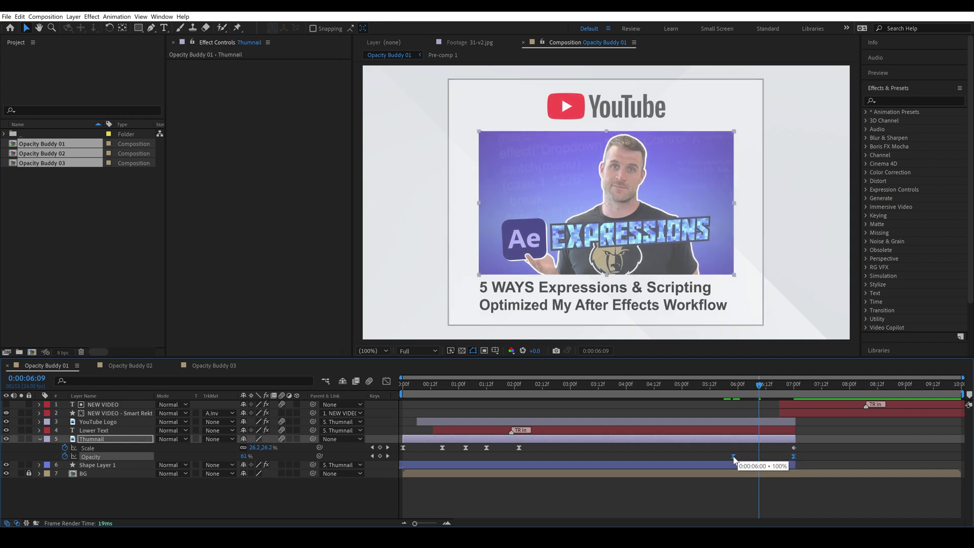
{"action": "left_click_drag", "start_coordinate": [739, 457], "coordinate": [709, 460]}
{"action": "left_click_drag", "start_coordinate": [696, 383], "coordinate": [705, 422]}
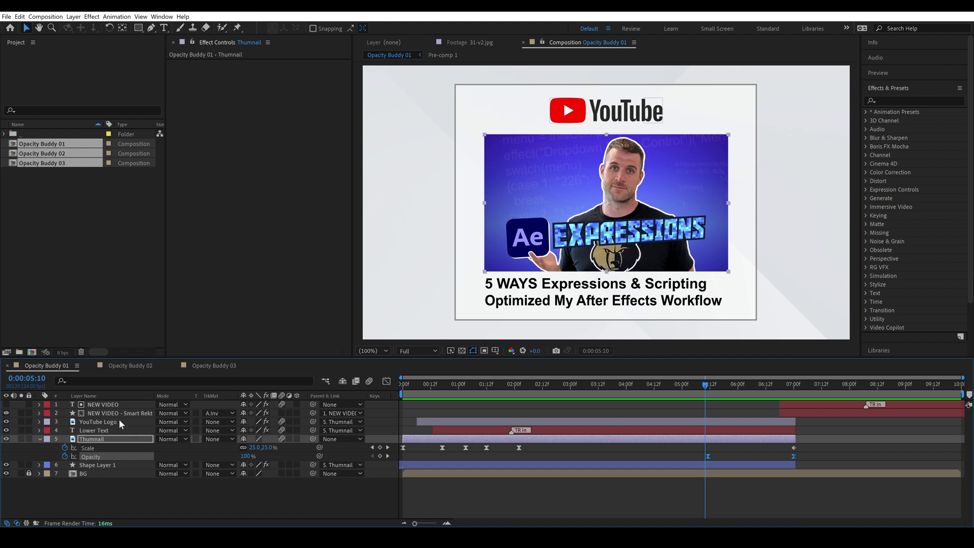
Step: Show YouTube Logo's Opacity and inspect the Opacity Buddy expression driving it
{"action": "left_click", "coordinate": [93, 423]}
{"action": "key", "text": "t"}
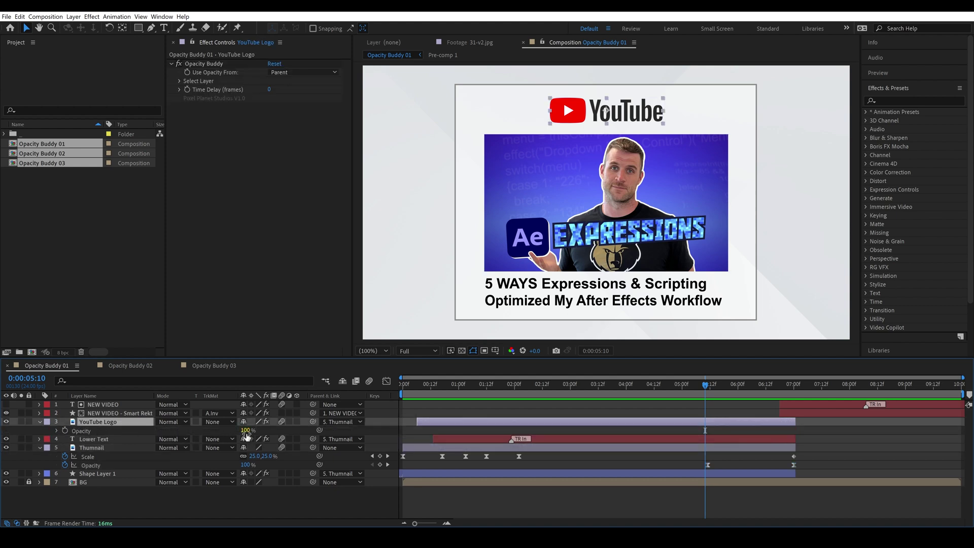
{"action": "left_click", "coordinate": [57, 430]}
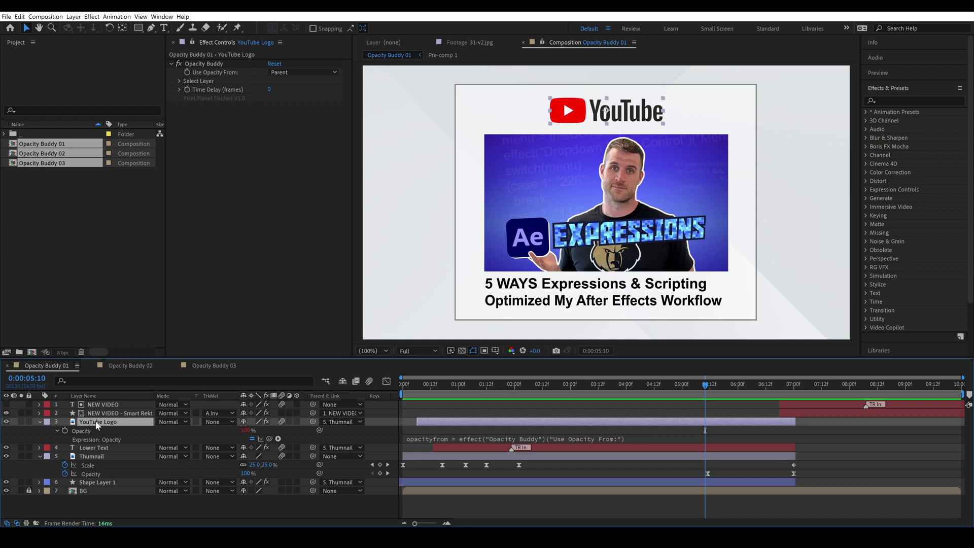
{"action": "left_click", "coordinate": [202, 63]}
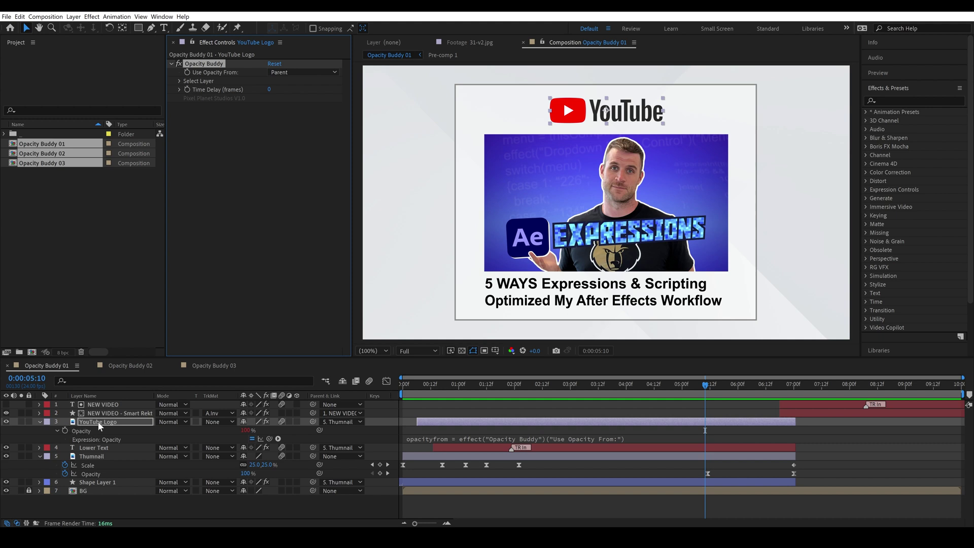
{"action": "left_click", "coordinate": [56, 431]}
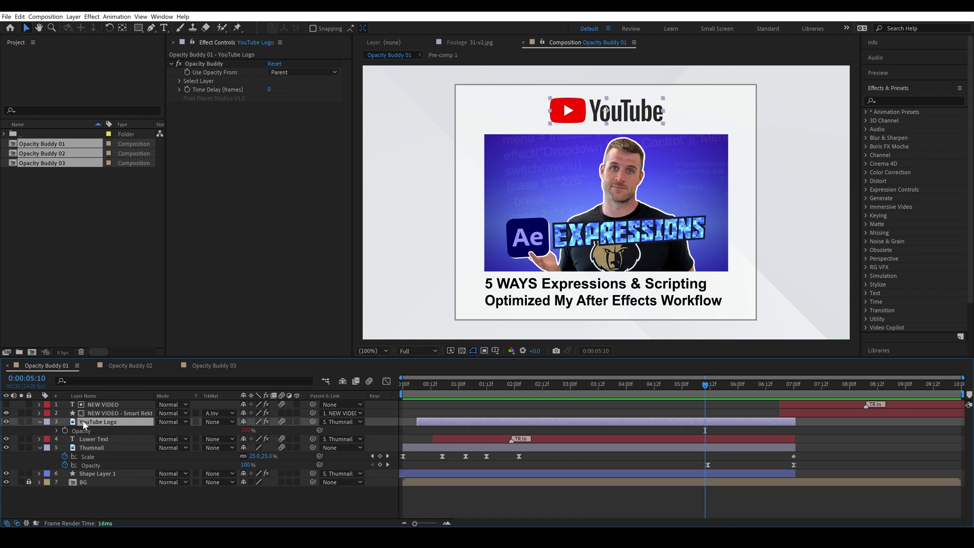
Step: Set YouTube Logo's Opacity to 50% and preview the animation
{"action": "left_click", "coordinate": [246, 431]}
{"action": "type", "text": "50"}
{"action": "key", "text": "Return"}
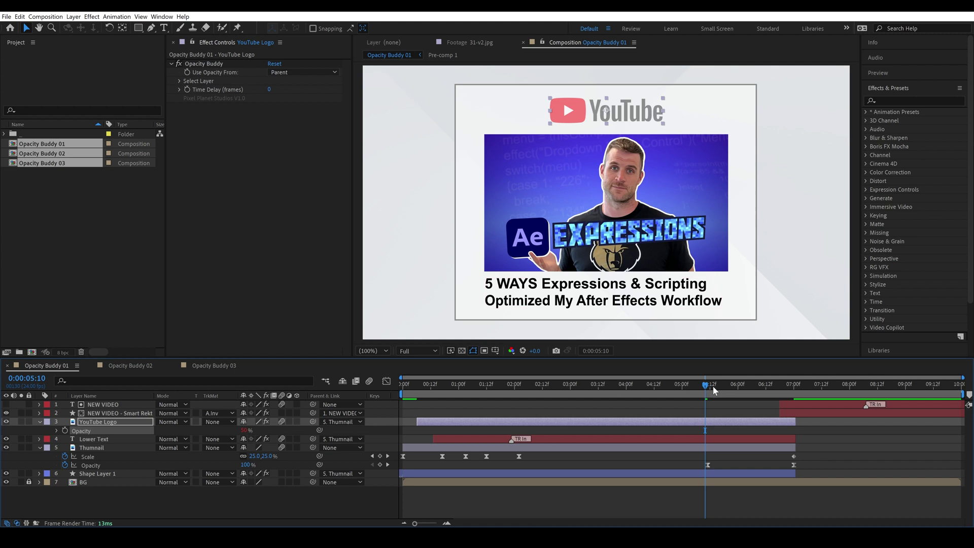
{"action": "left_click_drag", "start_coordinate": [713, 387], "coordinate": [737, 389]}
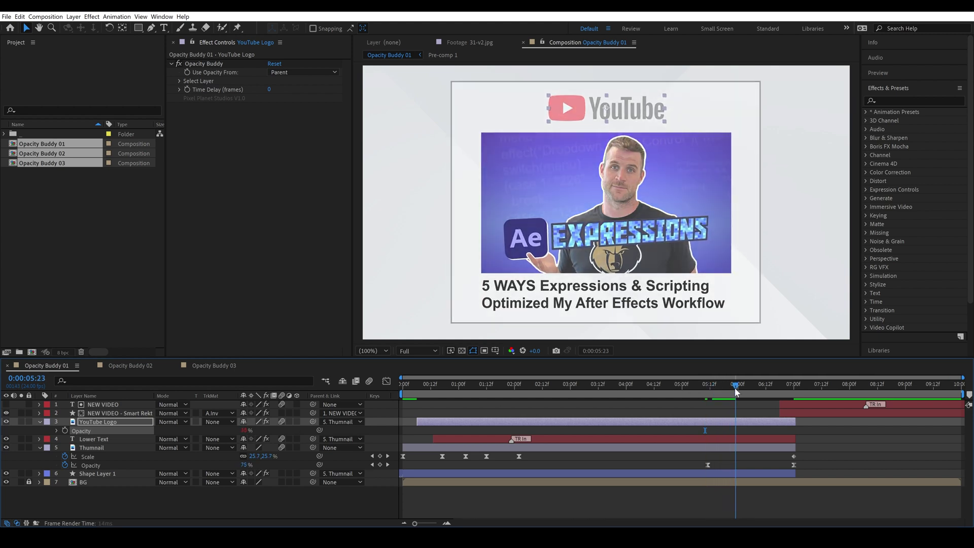
{"action": "left_click", "coordinate": [708, 391]}
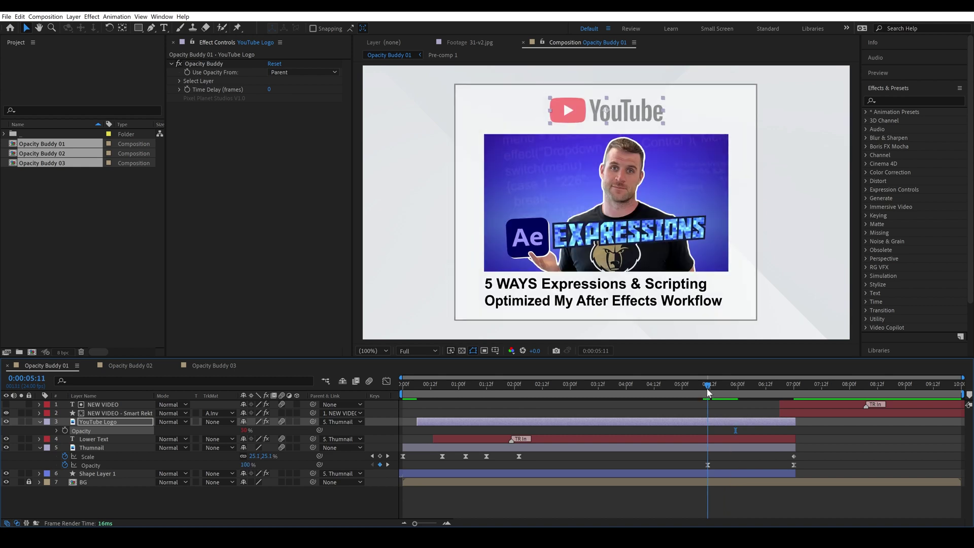
{"action": "left_click_drag", "start_coordinate": [707, 388], "coordinate": [639, 444]}
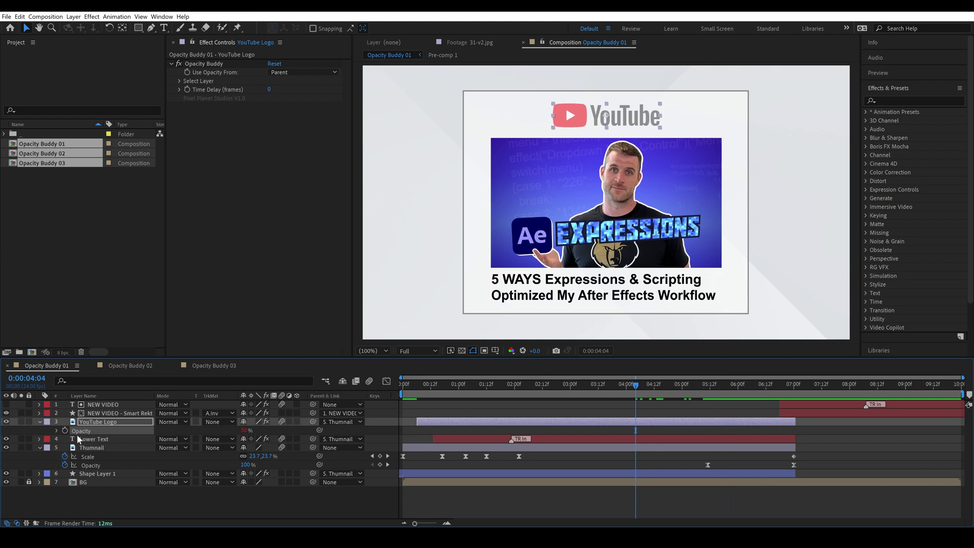
{"action": "left_click_drag", "start_coordinate": [434, 388], "coordinate": [458, 388]}
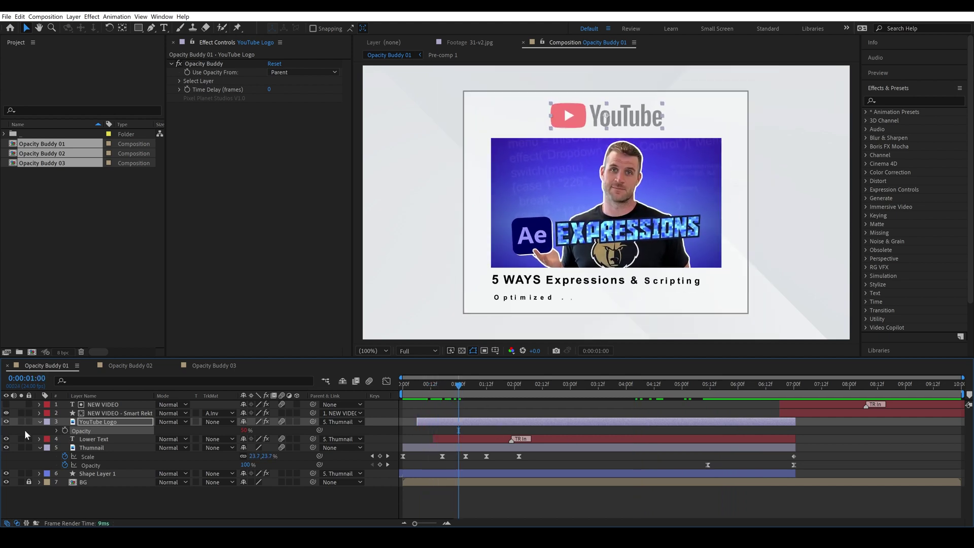
Step: Keyframe YouTube Logo's Opacity at 1:00, then set it to 0% at frame 7
{"action": "left_click", "coordinate": [65, 431]}
{"action": "left_click_drag", "start_coordinate": [244, 432], "coordinate": [274, 432]}
{"action": "left_click_drag", "start_coordinate": [421, 386], "coordinate": [419, 391]}
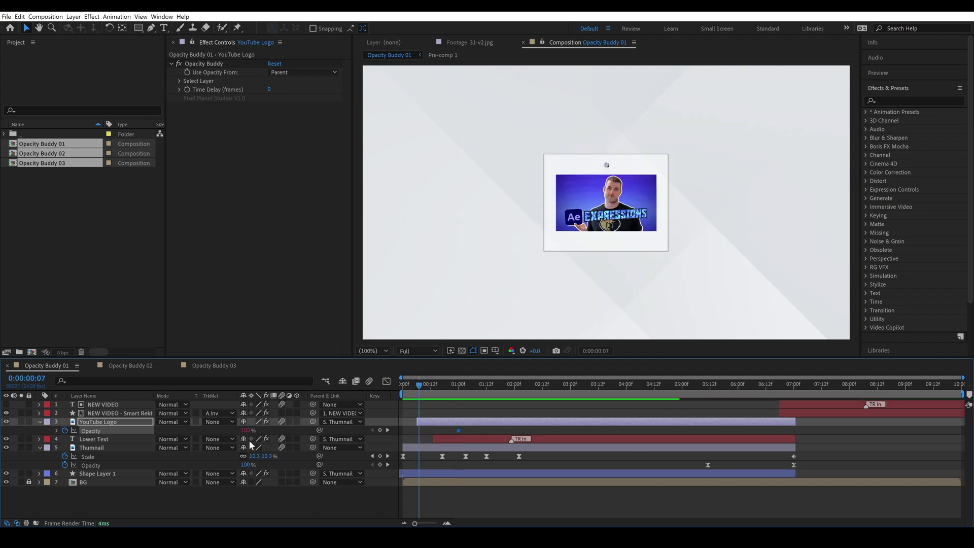
{"action": "left_click_drag", "start_coordinate": [245, 431], "coordinate": [175, 439]}
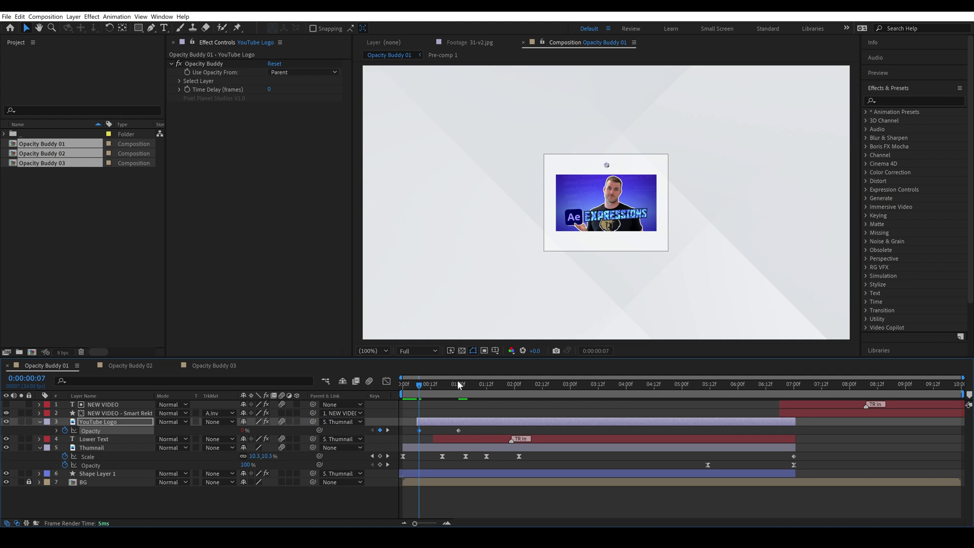
{"action": "left_click_drag", "start_coordinate": [418, 386], "coordinate": [724, 428]}
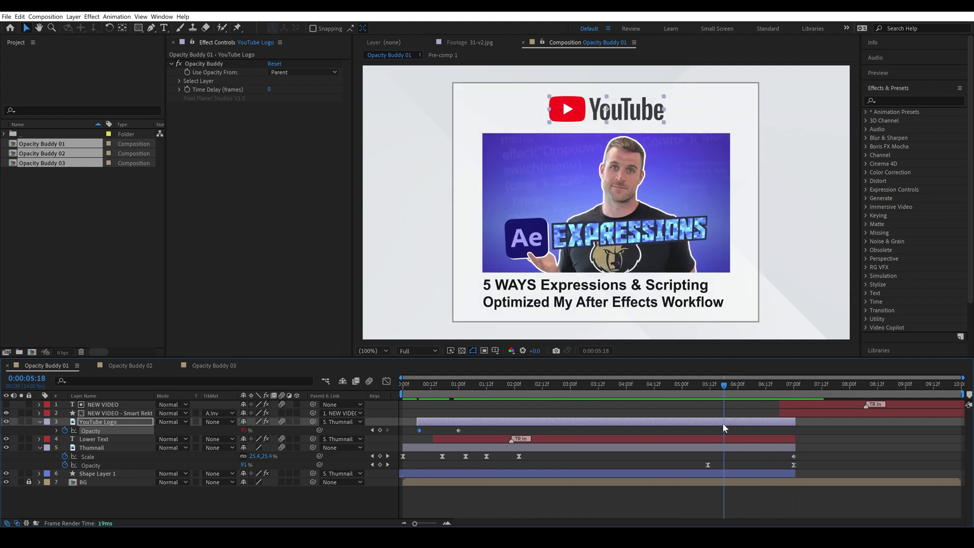
Step: Switch to the Opacity Buddy 02 comp and check the 88 layer's opacity
{"action": "left_click", "coordinate": [141, 367]}
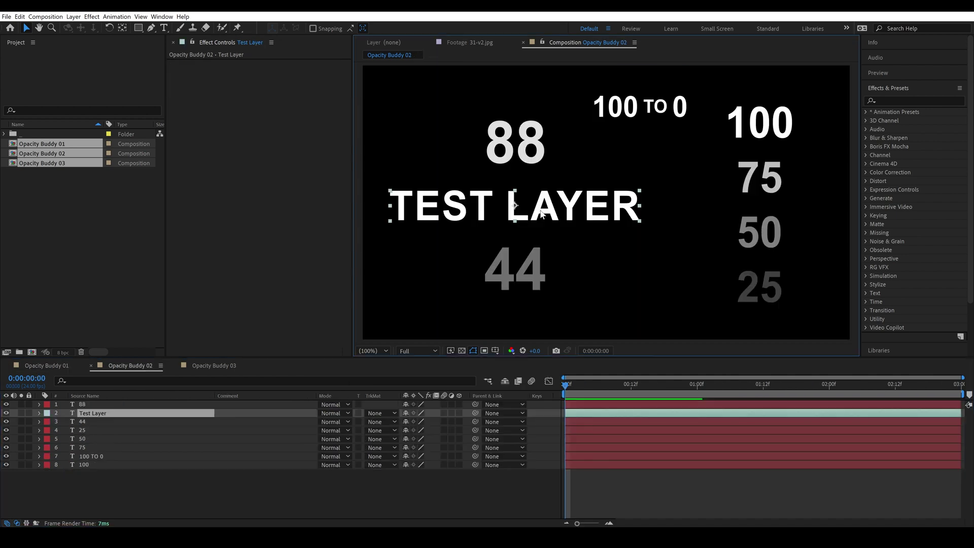
{"action": "left_click", "coordinate": [520, 150]}
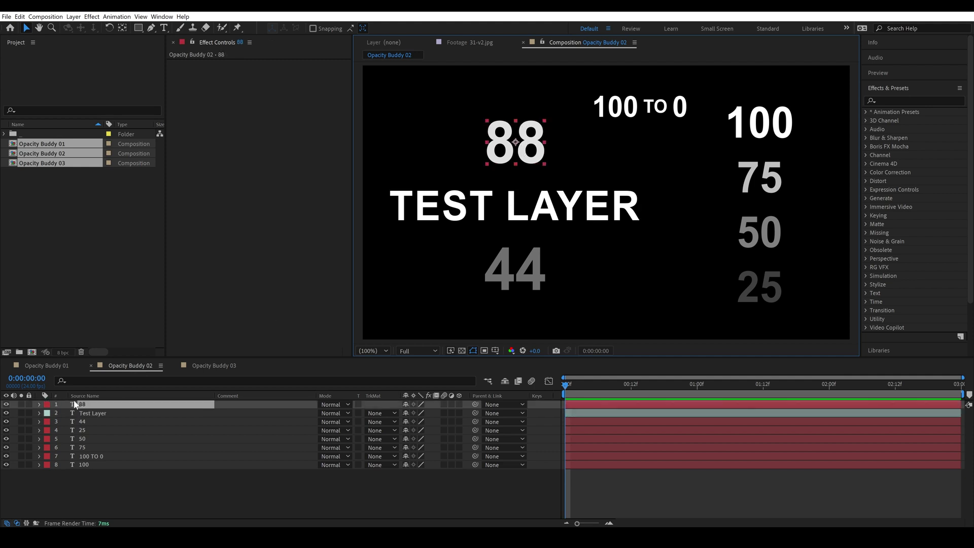
{"action": "key", "text": "t"}
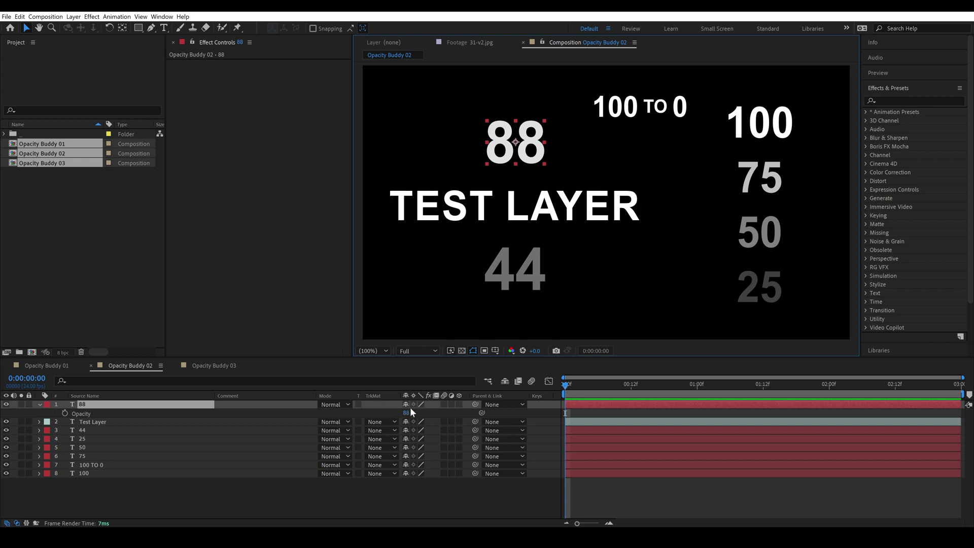
{"action": "key", "text": "t"}
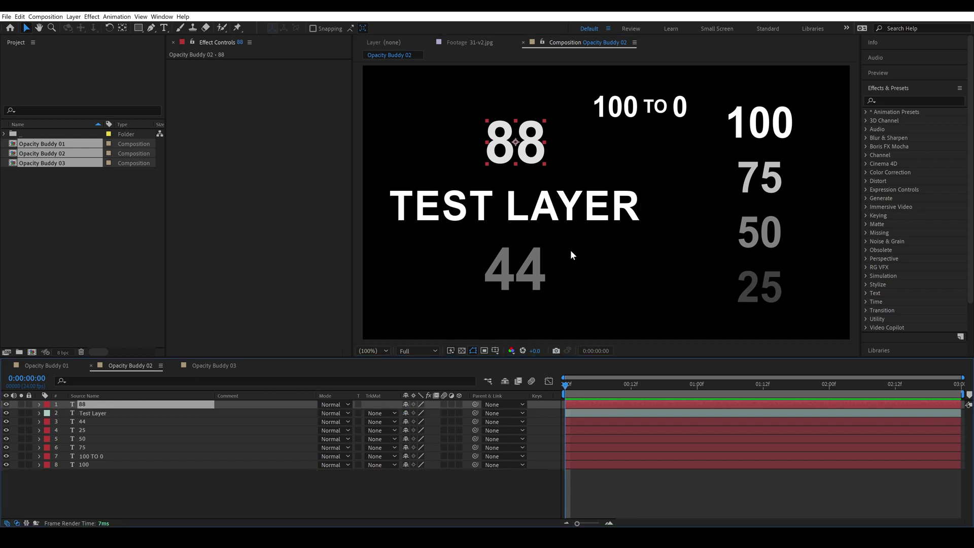
Step: Reveal the 100 TO 0 layer's Opacity keyframes at one second, then select Test Layer
{"action": "left_click", "coordinate": [621, 111]}
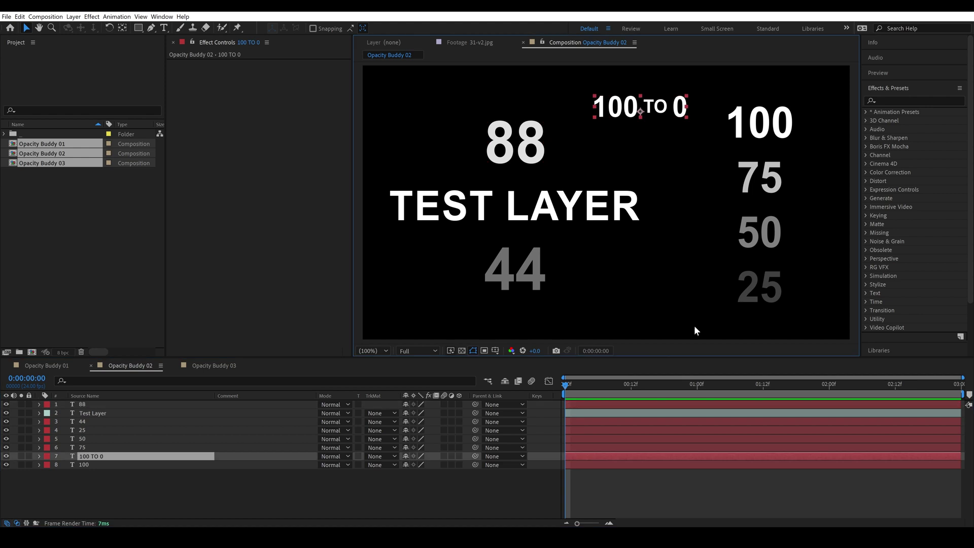
{"action": "left_click_drag", "start_coordinate": [660, 387], "coordinate": [684, 416]}
{"action": "key", "text": "t"}
{"action": "left_click", "coordinate": [684, 416]}
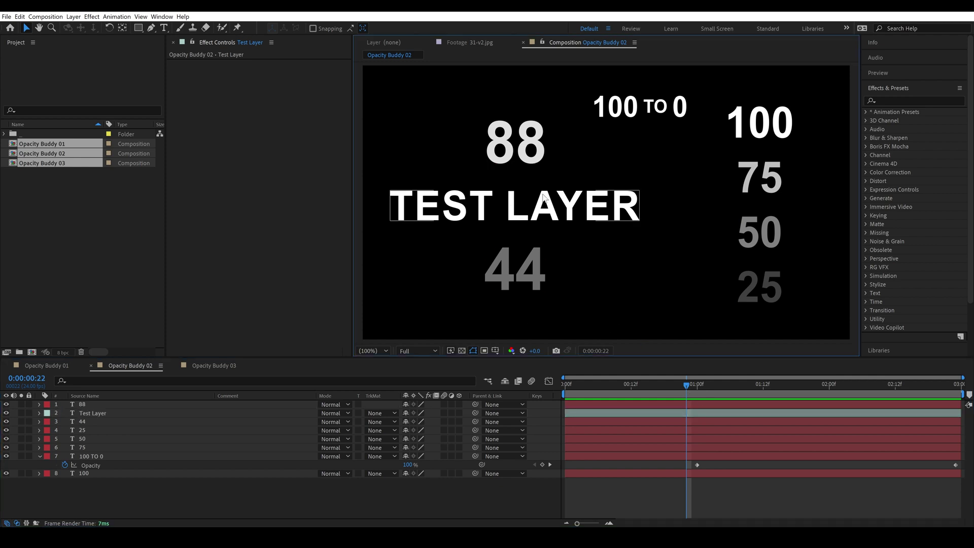
Step: Search 'opacity bu' in Effects & Presets and apply Opacity Buddy to Test Layer
{"action": "left_click", "coordinate": [885, 100]}
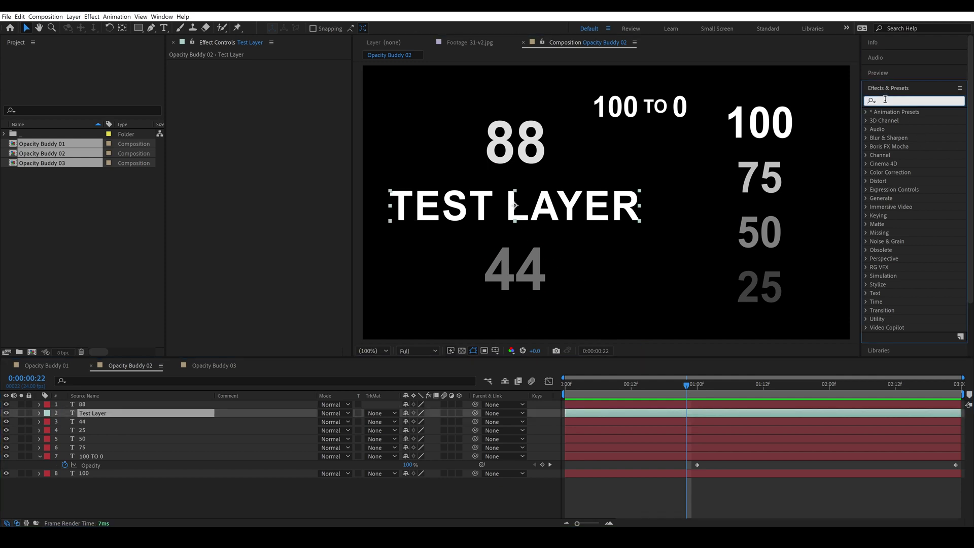
{"action": "type", "text": "opacity buddy"}
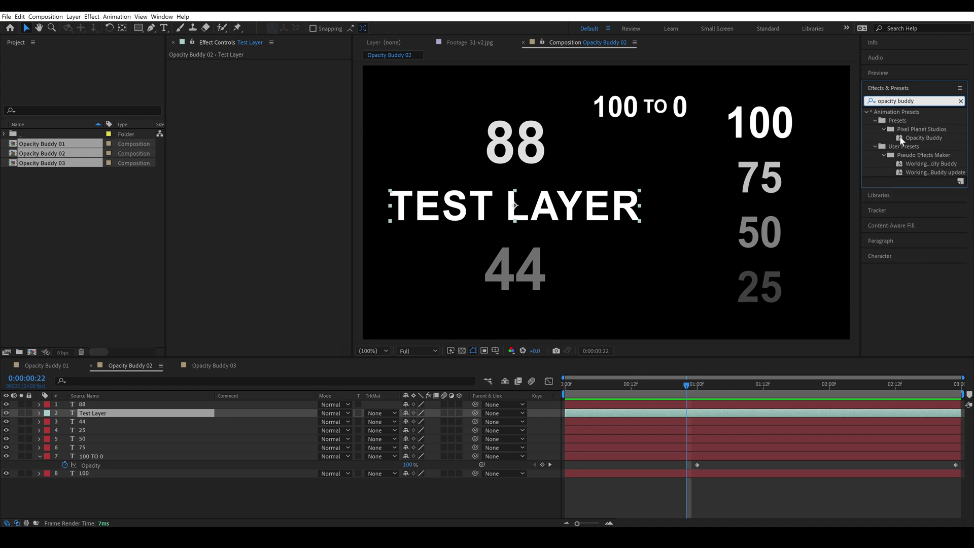
{"action": "double_click", "coordinate": [903, 141]}
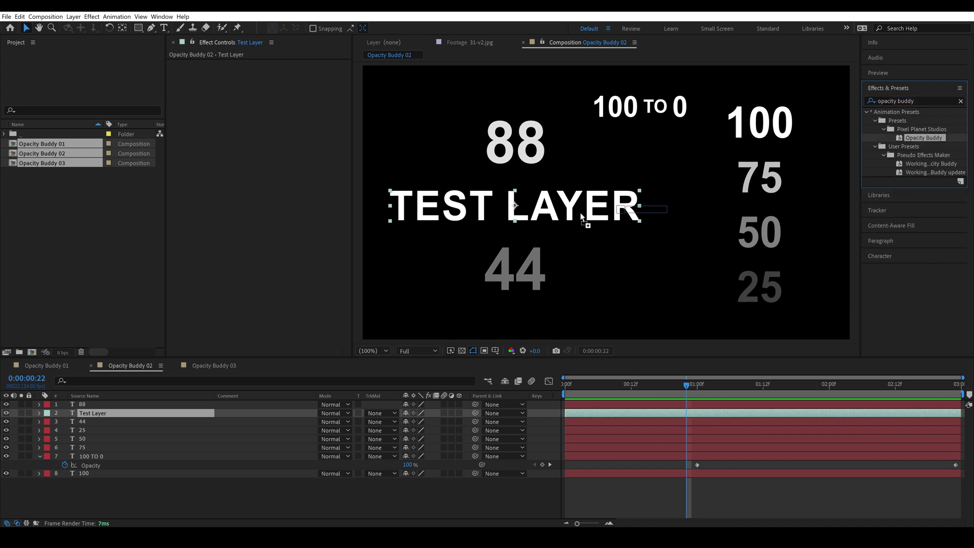
{"action": "left_click", "coordinate": [961, 102]}
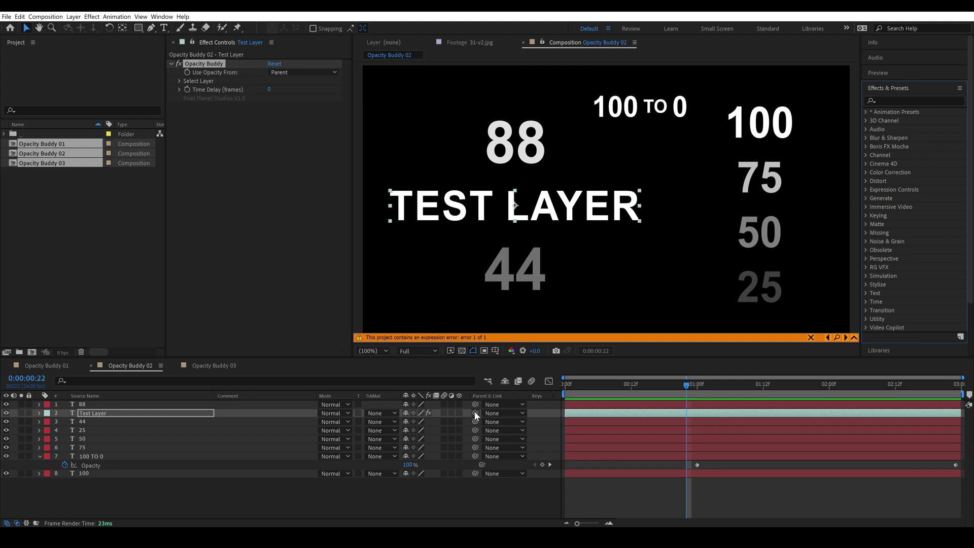
Step: Pick-whip Test Layer's Parent to the 100 TO 0 layer and scrub to check its fade
{"action": "left_click", "coordinate": [103, 415]}
{"action": "key", "text": "e"}
{"action": "key", "text": "e"}
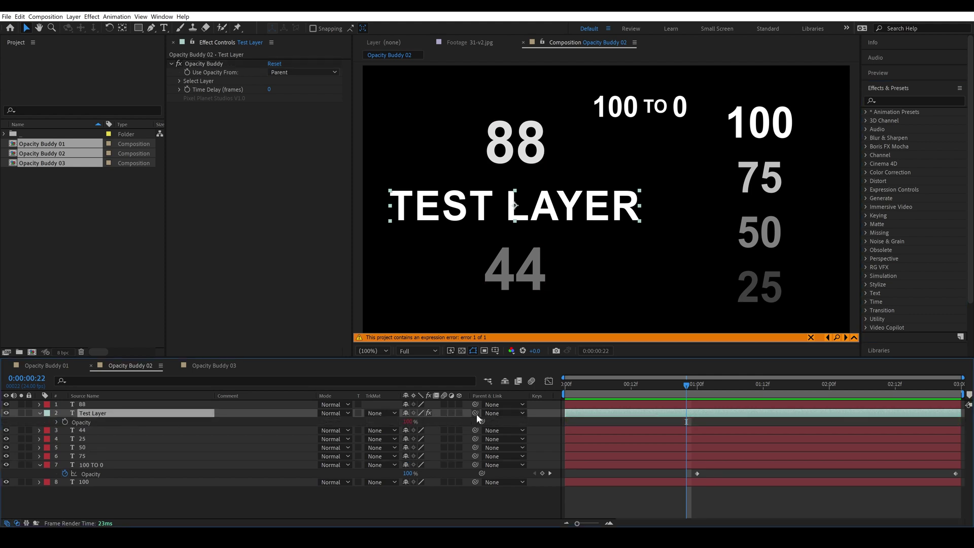
{"action": "left_click_drag", "start_coordinate": [476, 413], "coordinate": [137, 406]}
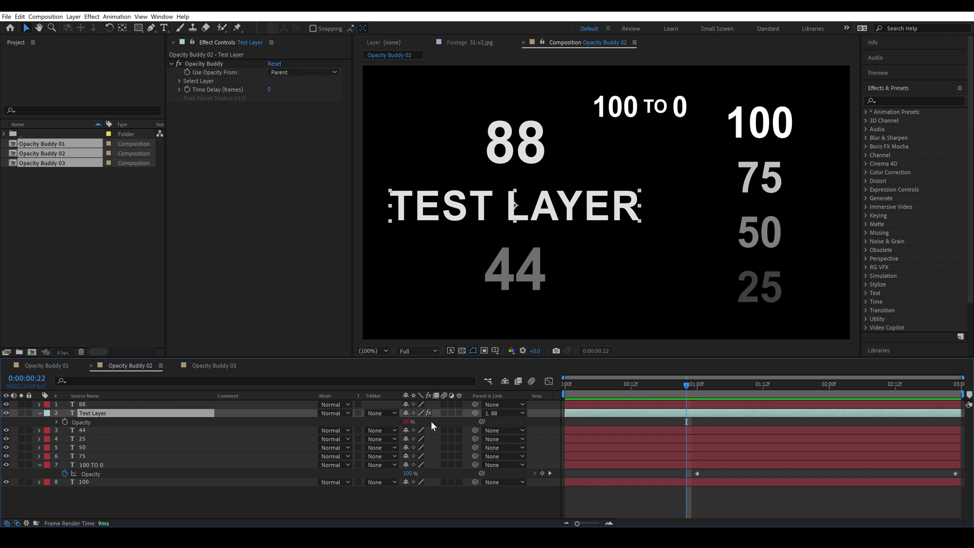
{"action": "left_click_drag", "start_coordinate": [475, 413], "coordinate": [178, 465]}
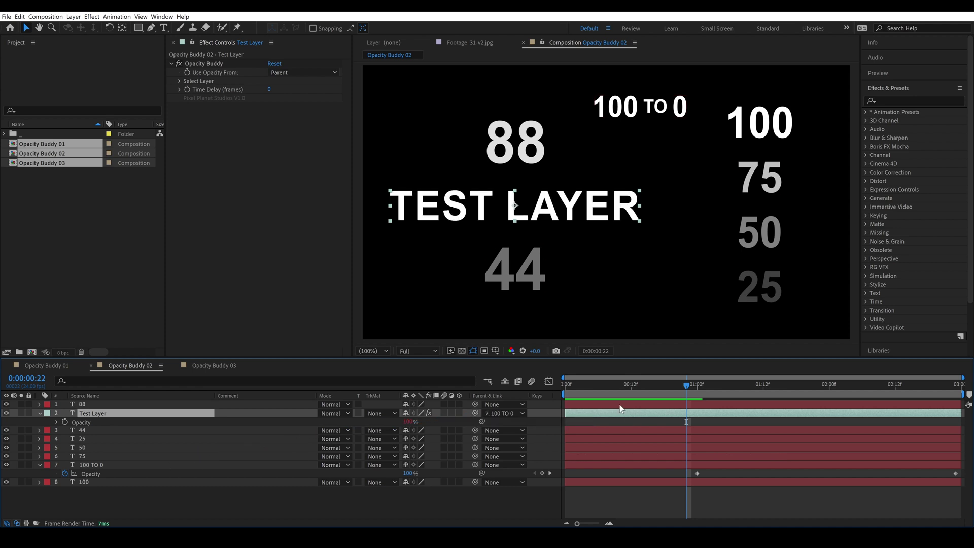
{"action": "left_click_drag", "start_coordinate": [683, 388], "coordinate": [699, 429]}
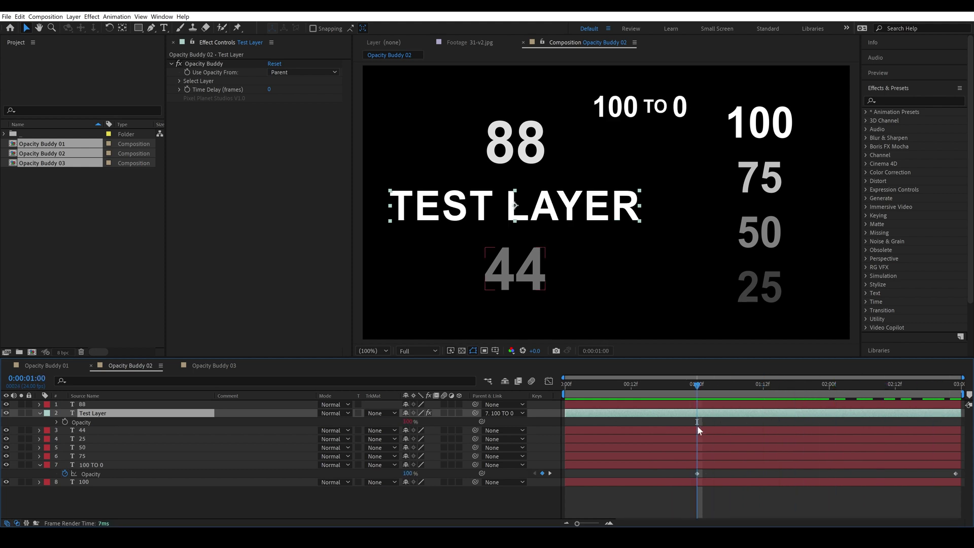
Step: Try Above and Below, then set Opacity Buddy to Selected Layer '7. 100 TO 0'
{"action": "left_click", "coordinate": [287, 71]}
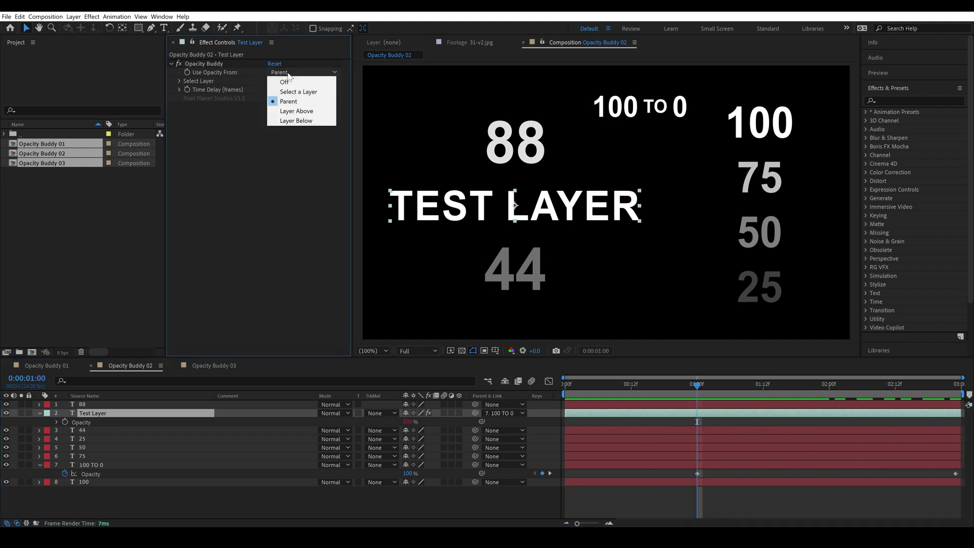
{"action": "left_click", "coordinate": [293, 111]}
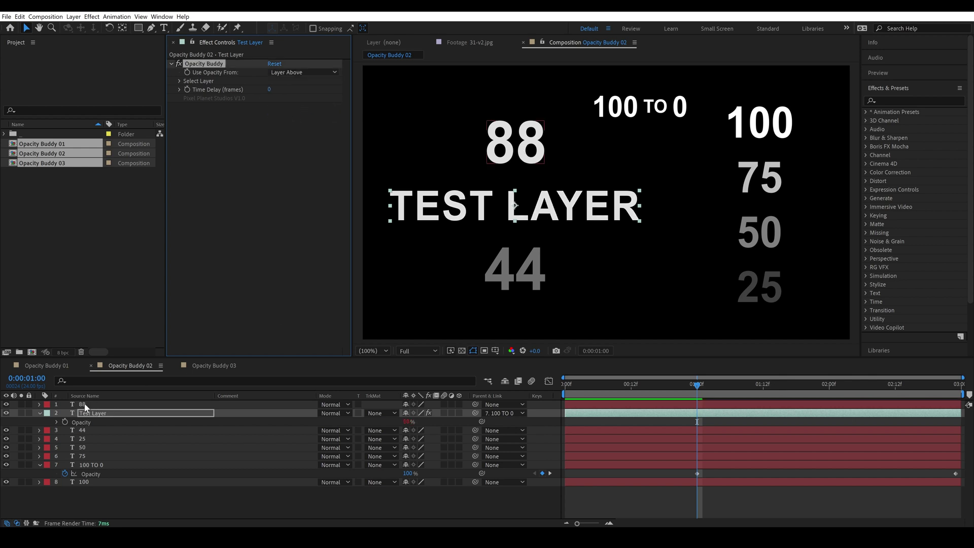
{"action": "left_click", "coordinate": [292, 72]}
{"action": "left_click", "coordinate": [296, 121]}
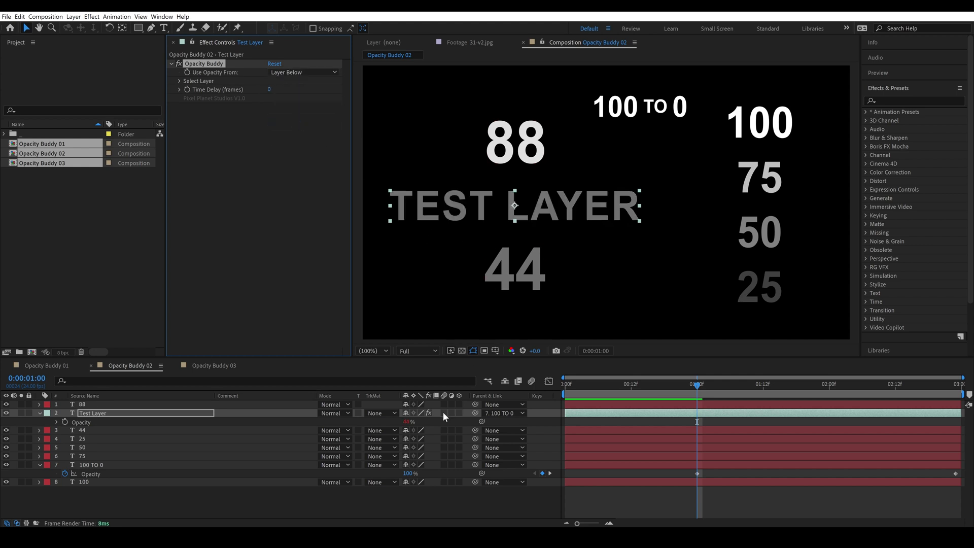
{"action": "left_click", "coordinate": [300, 72]}
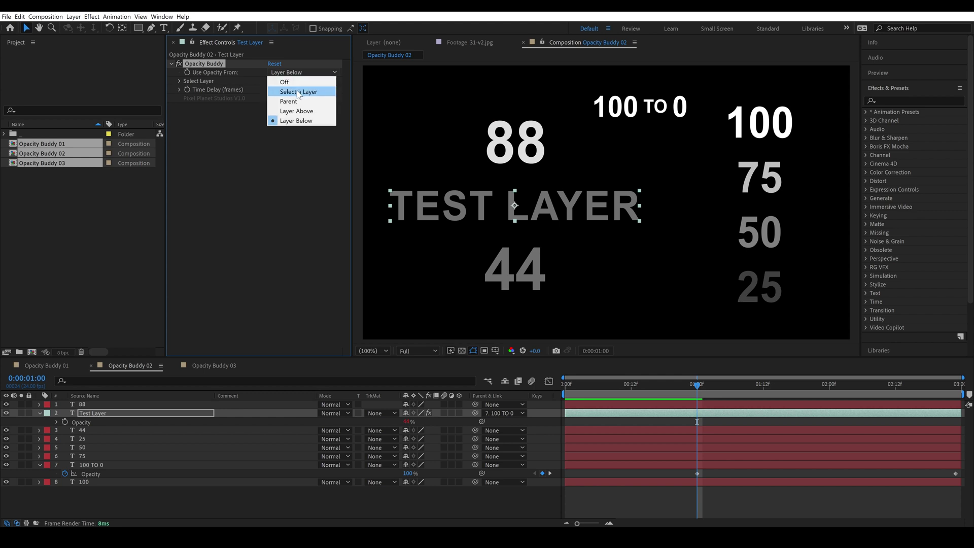
{"action": "left_click", "coordinate": [298, 92]}
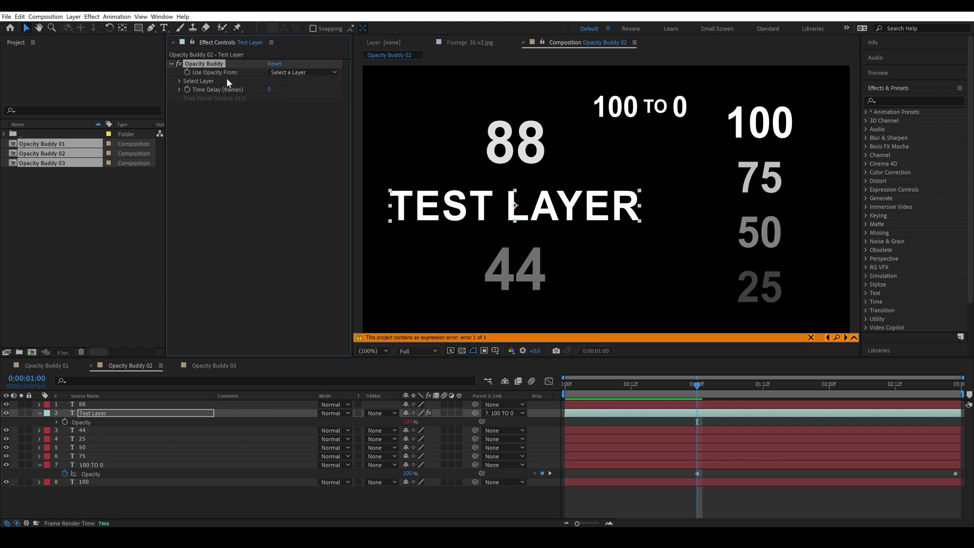
{"action": "left_click", "coordinate": [178, 81]}
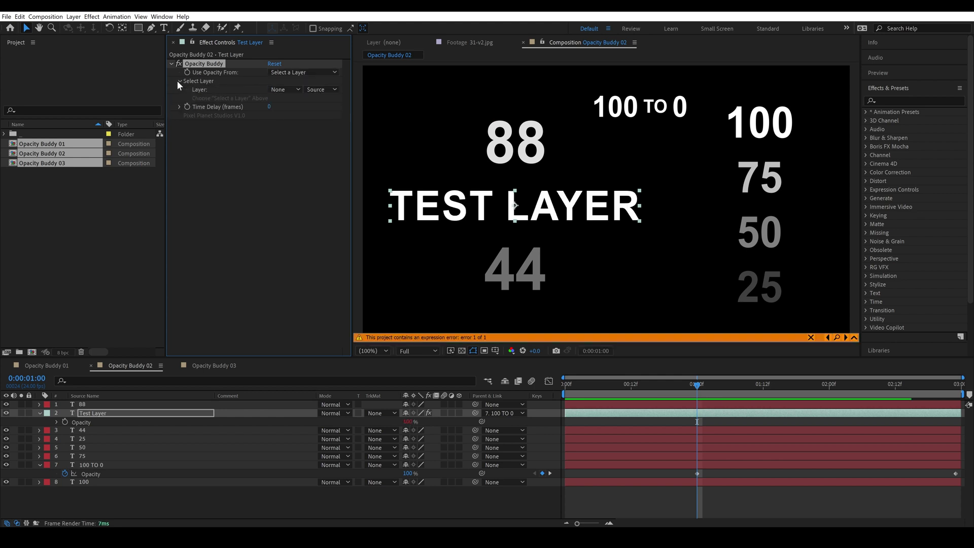
{"action": "left_click", "coordinate": [275, 89]}
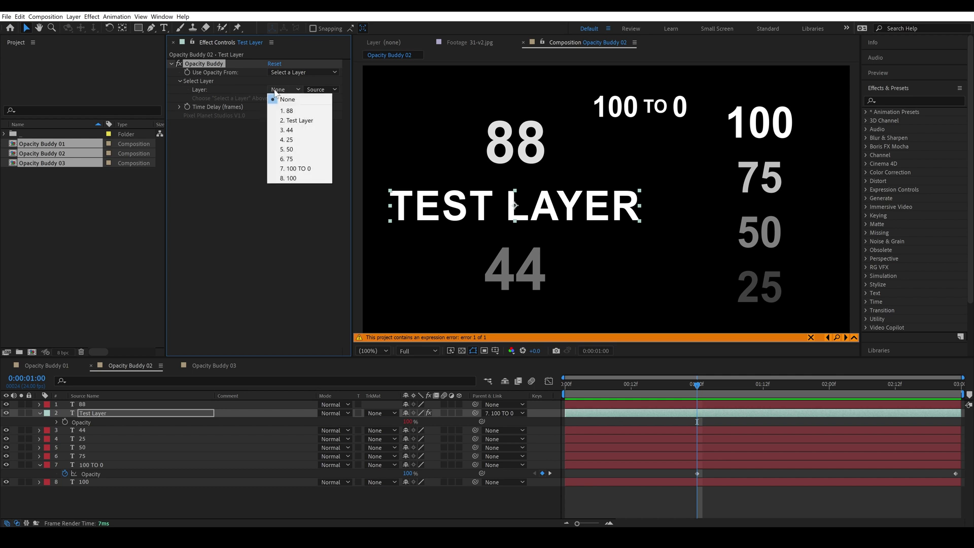
{"action": "left_click", "coordinate": [304, 169]}
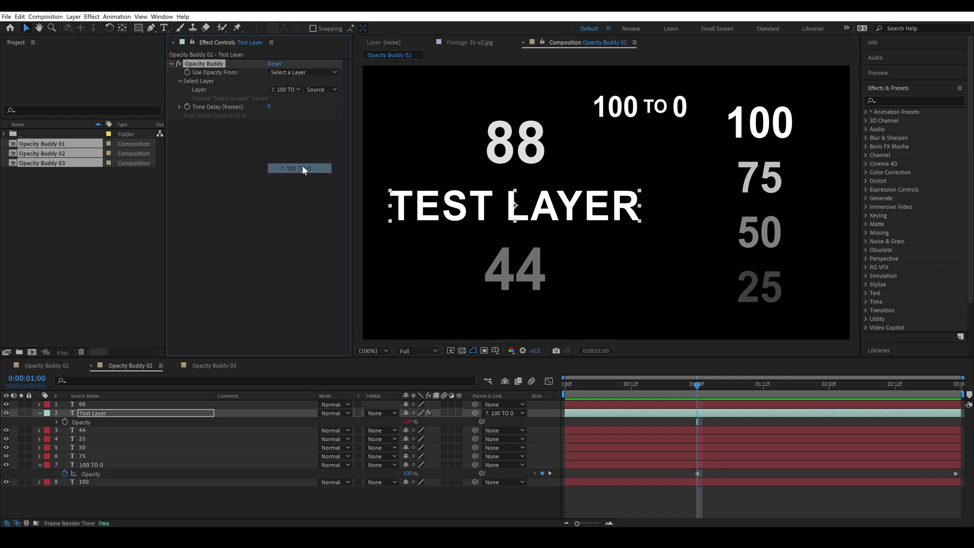
{"action": "mouse_move", "coordinate": [698, 387]}
{"action": "left_mouse_down"}
{"action": "mouse_move", "coordinate": [958, 388]}
{"action": "mouse_move", "coordinate": [698, 398]}
{"action": "left_mouse_up"}
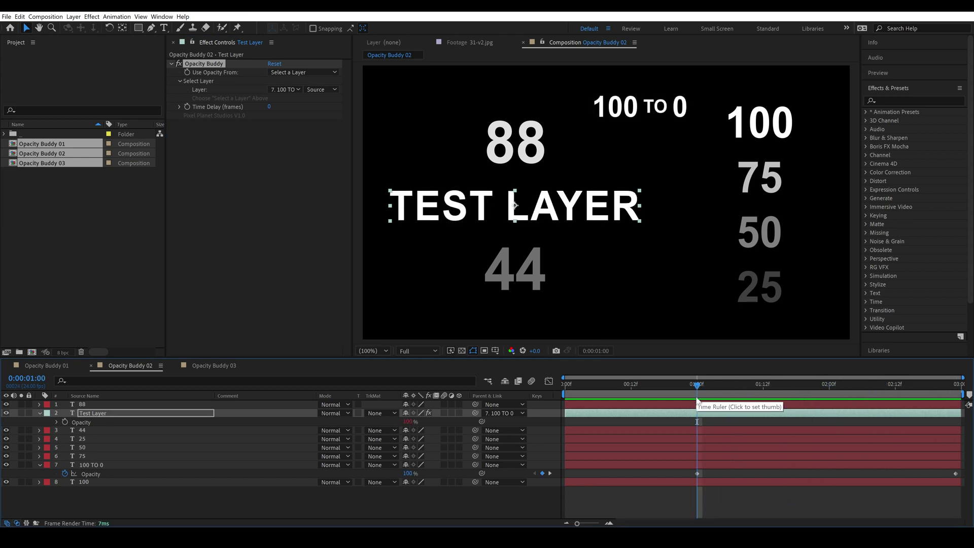
Step: Switch Use Opacity From to Parent and parent Test Layer to the 88 layer
{"action": "left_click", "coordinate": [279, 72]}
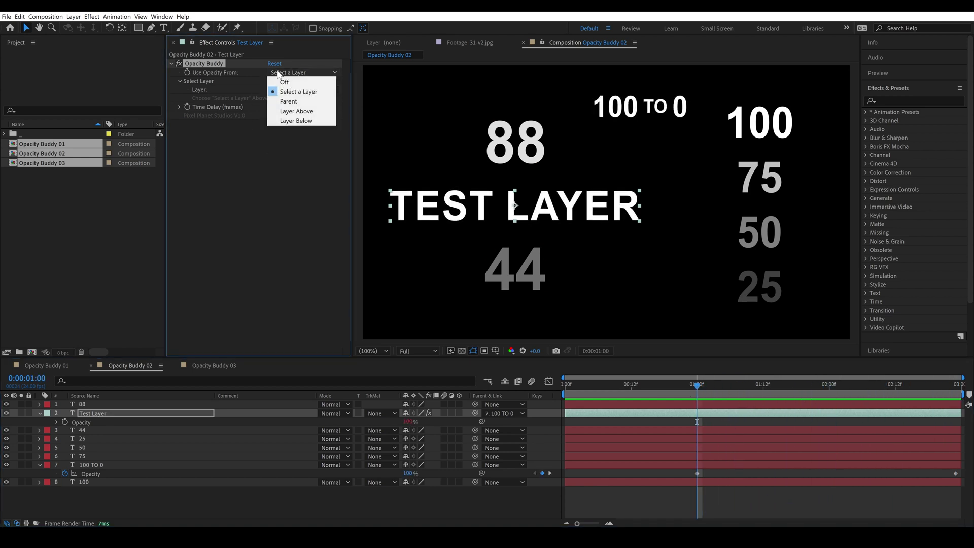
{"action": "left_click", "coordinate": [285, 102]}
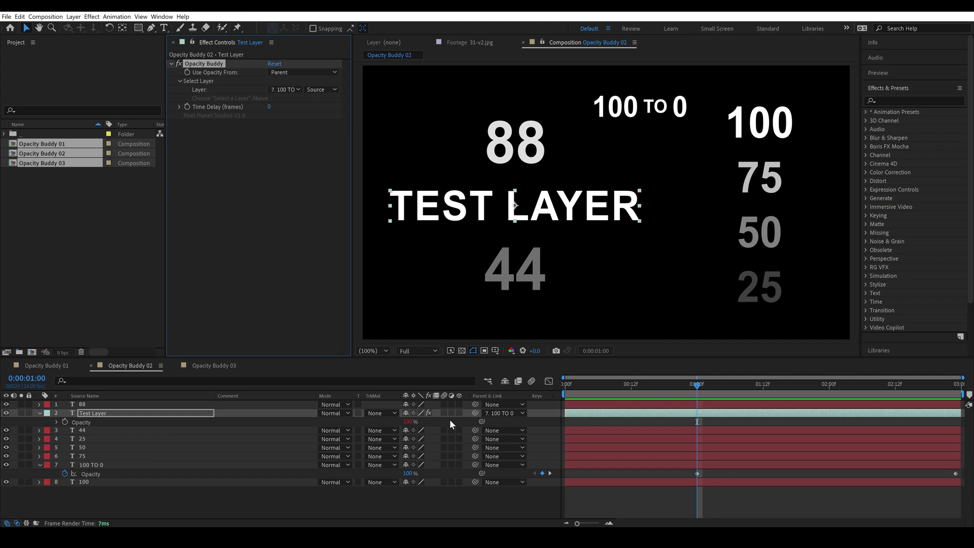
{"action": "left_click_drag", "start_coordinate": [476, 413], "coordinate": [95, 404]}
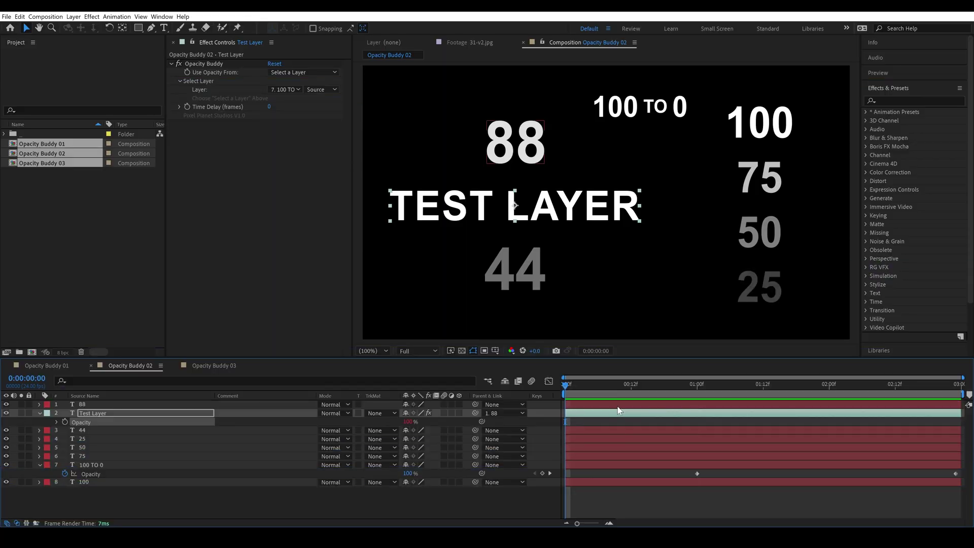
Step: Keyframe 100 TO 0's opacity at 0% on frame 0 and 100% on frame 12
{"action": "left_click", "coordinate": [612, 118]}
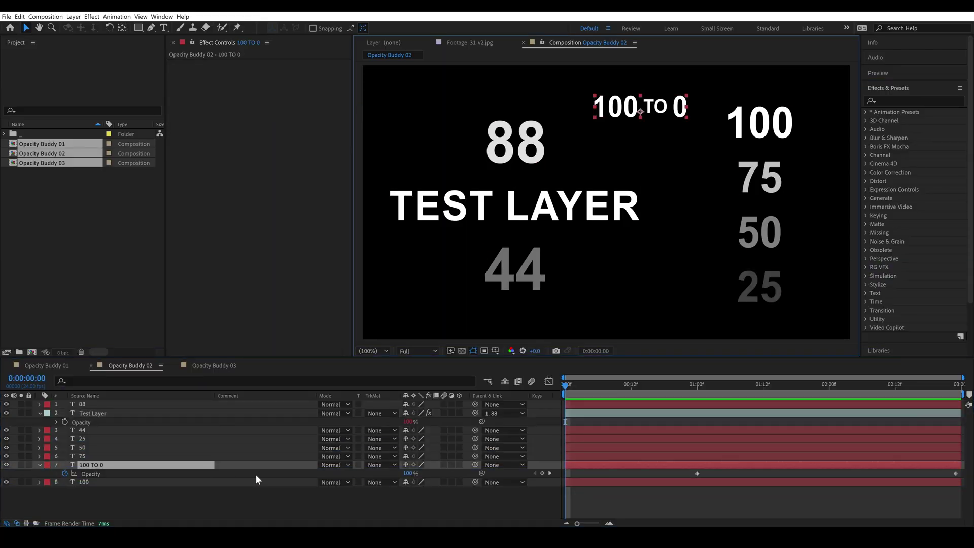
{"action": "left_click", "coordinate": [408, 473]}
{"action": "type", "text": "59"}
{"action": "key", "text": "Return"}
{"action": "left_click_drag", "start_coordinate": [322, 481], "coordinate": [187, 483]}
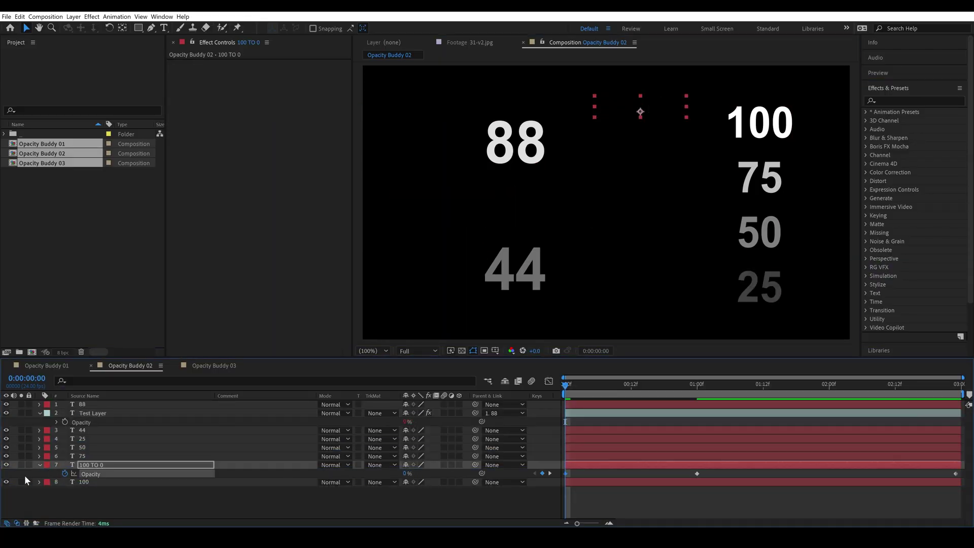
{"action": "left_click_drag", "start_coordinate": [604, 390], "coordinate": [631, 392]}
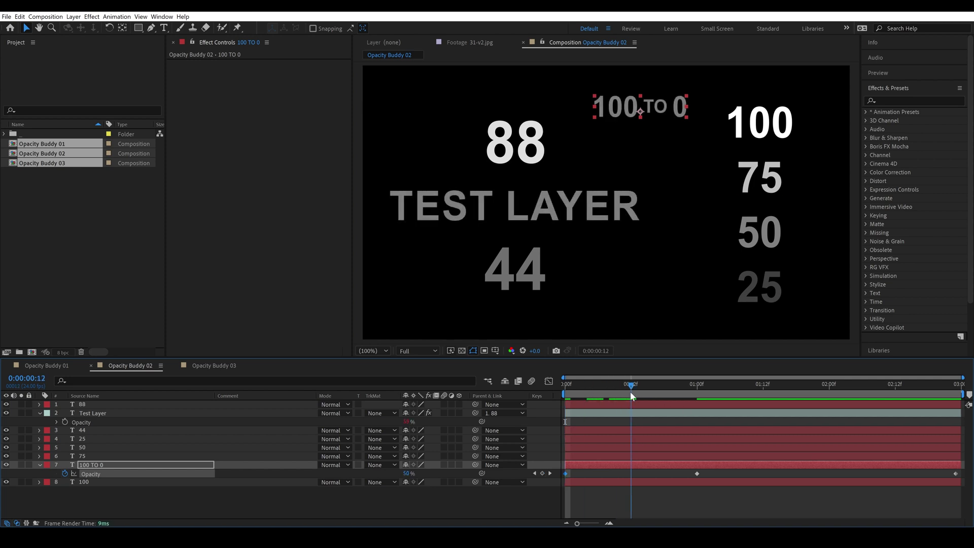
{"action": "left_click_drag", "start_coordinate": [408, 473], "coordinate": [433, 473]}
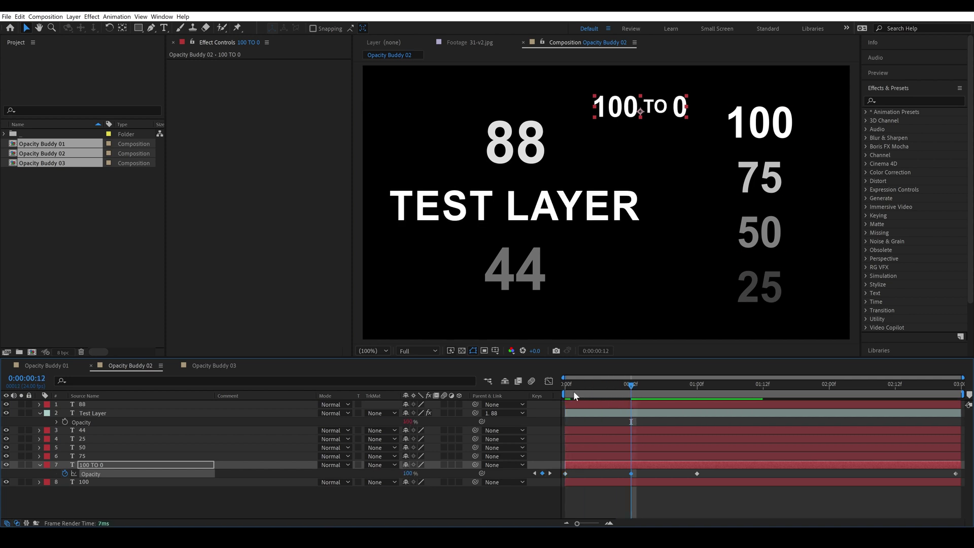
Step: Scrub the timeline to check the fade, return to frame 12, and select TEST LAYER
{"action": "left_click_drag", "start_coordinate": [573, 391], "coordinate": [612, 400]}
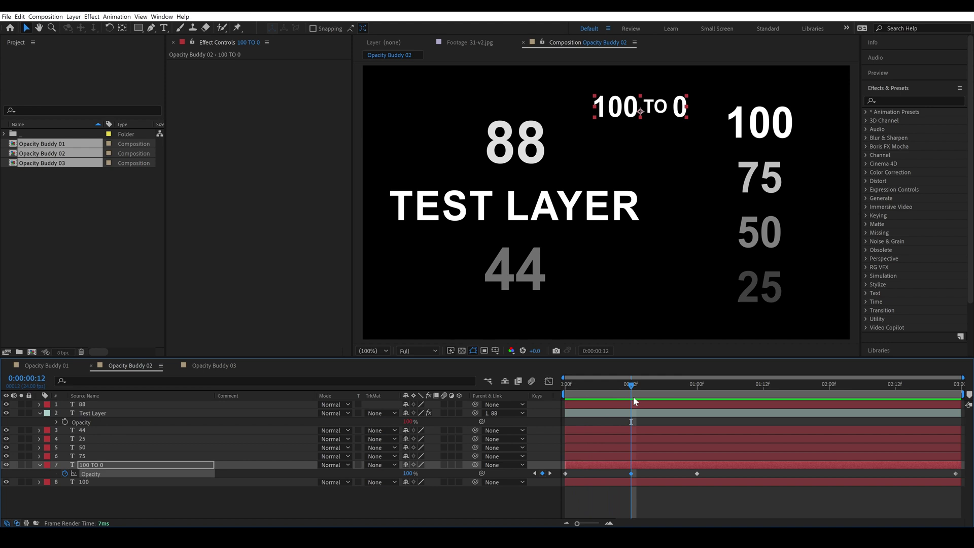
{"action": "left_click_drag", "start_coordinate": [635, 401], "coordinate": [857, 402]}
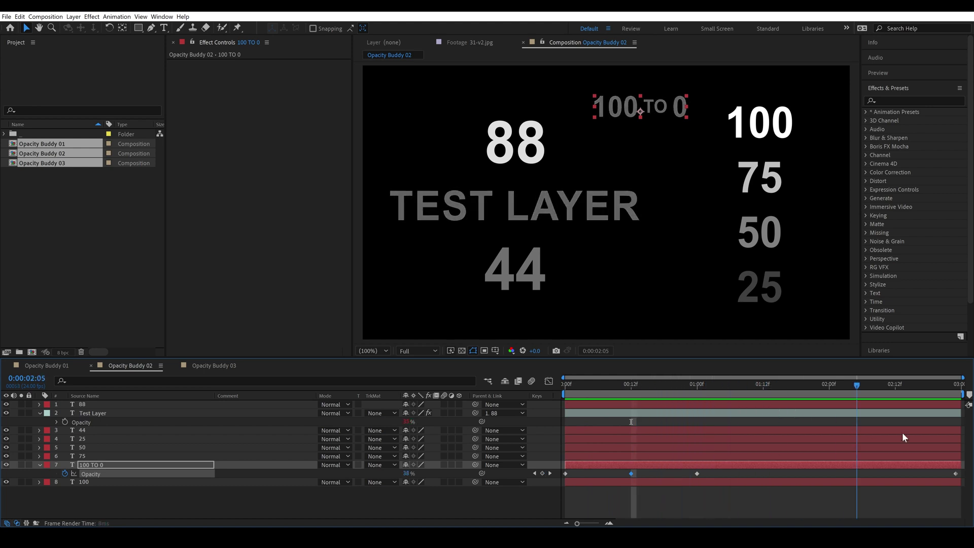
{"action": "left_click", "coordinate": [632, 385]}
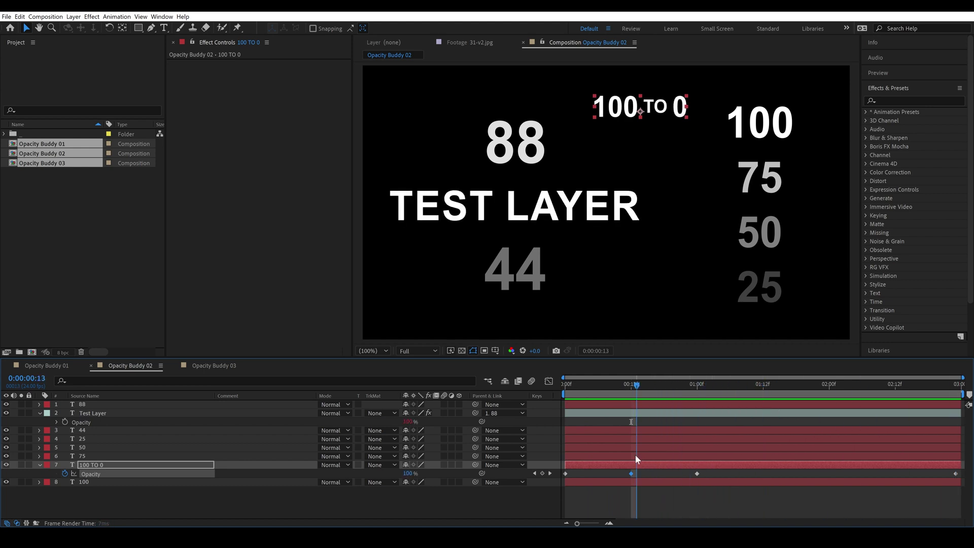
{"action": "left_click", "coordinate": [544, 217]}
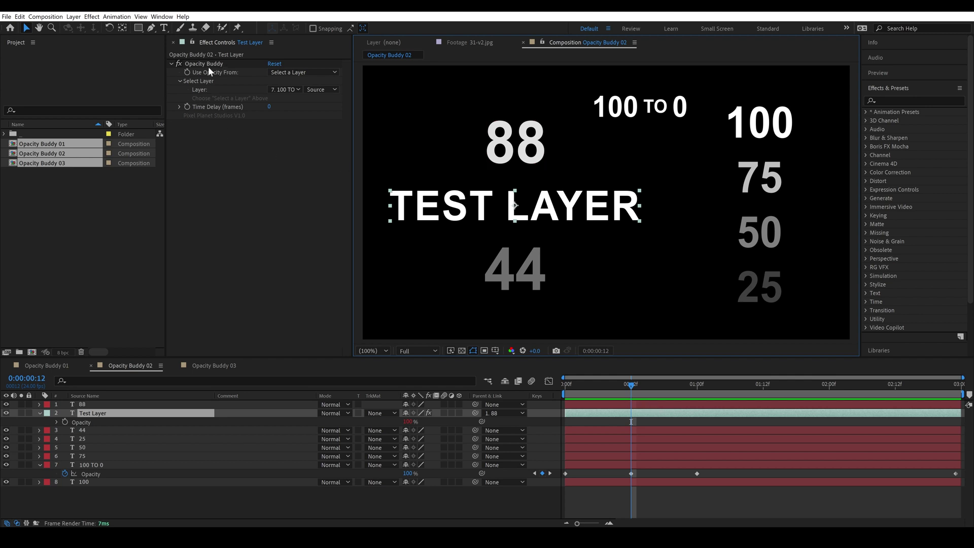
Step: Keyframe Test Layer's Use Opacity From, setting it to Off at frame 0
{"action": "key", "text": "space"}
{"action": "key", "text": "space"}
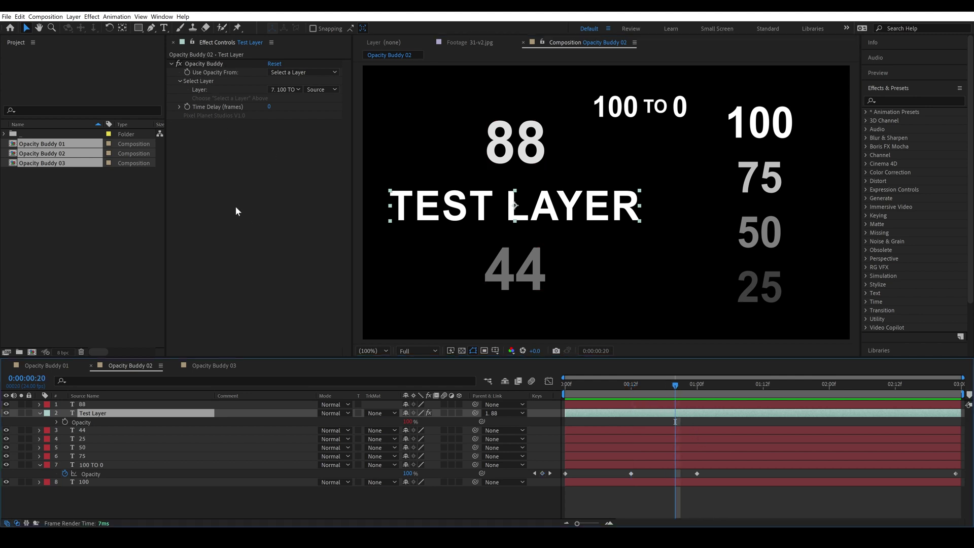
{"action": "left_click", "coordinate": [186, 73]}
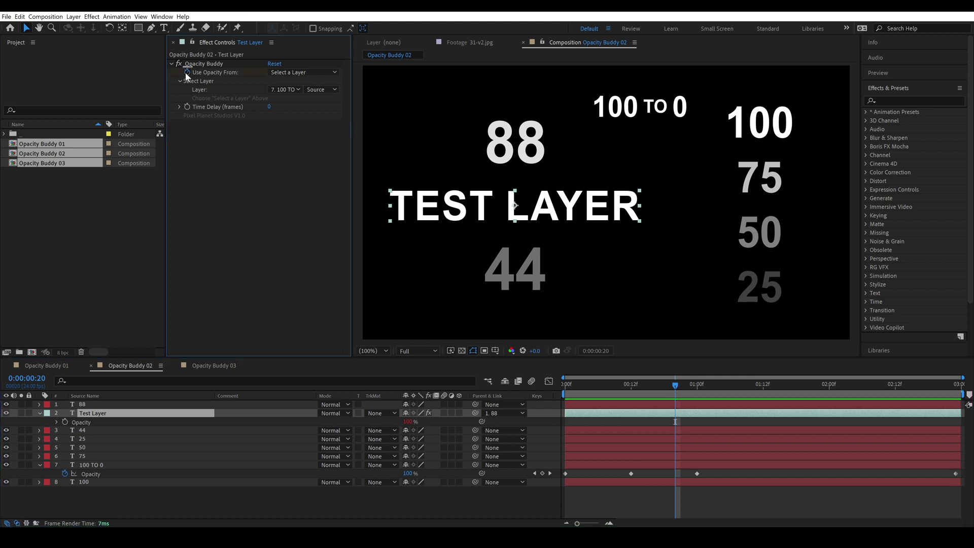
{"action": "left_click_drag", "start_coordinate": [641, 387], "coordinate": [530, 383]}
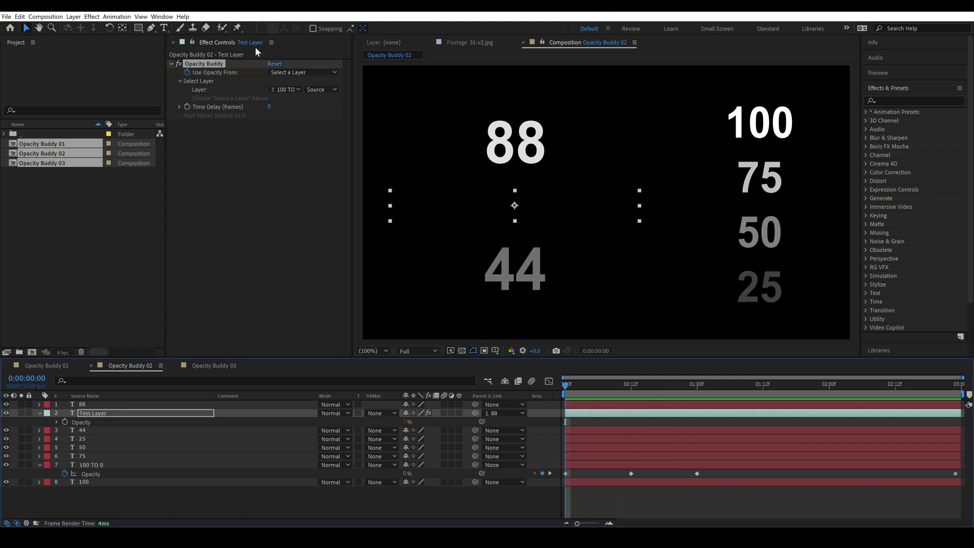
{"action": "left_click", "coordinate": [294, 72]}
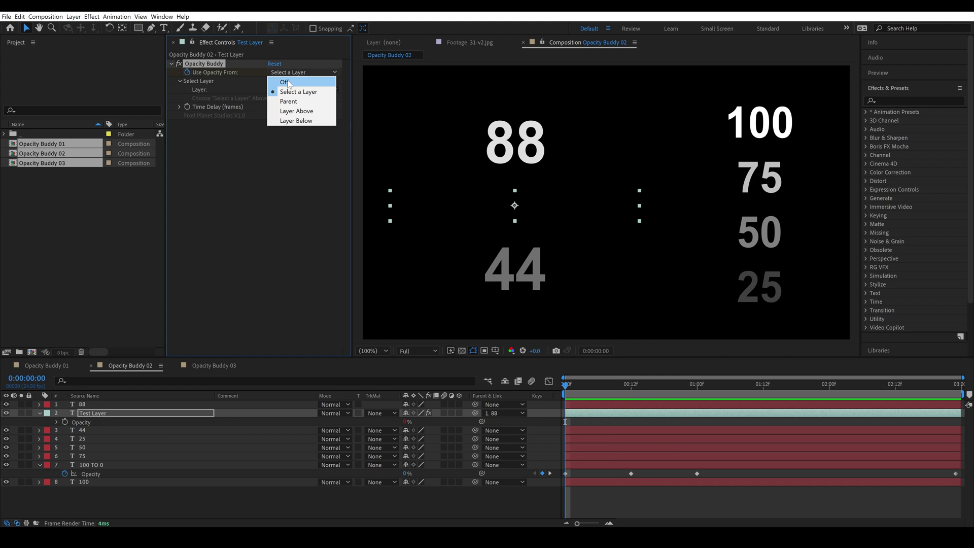
{"action": "left_click", "coordinate": [287, 82]}
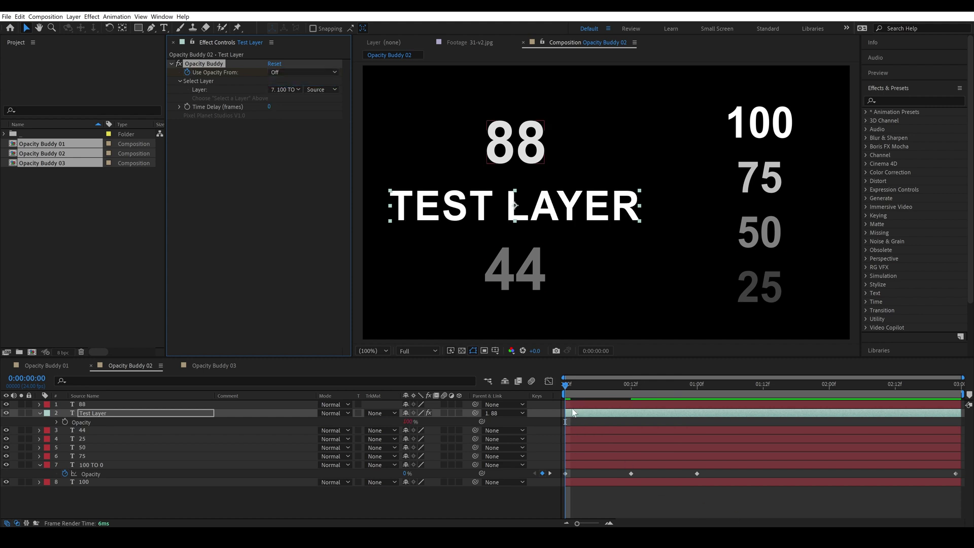
Step: Reveal Test Layer's keyframed property and play back the animation to check the fade
{"action": "key", "text": "u"}
{"action": "left_click", "coordinate": [588, 425]}
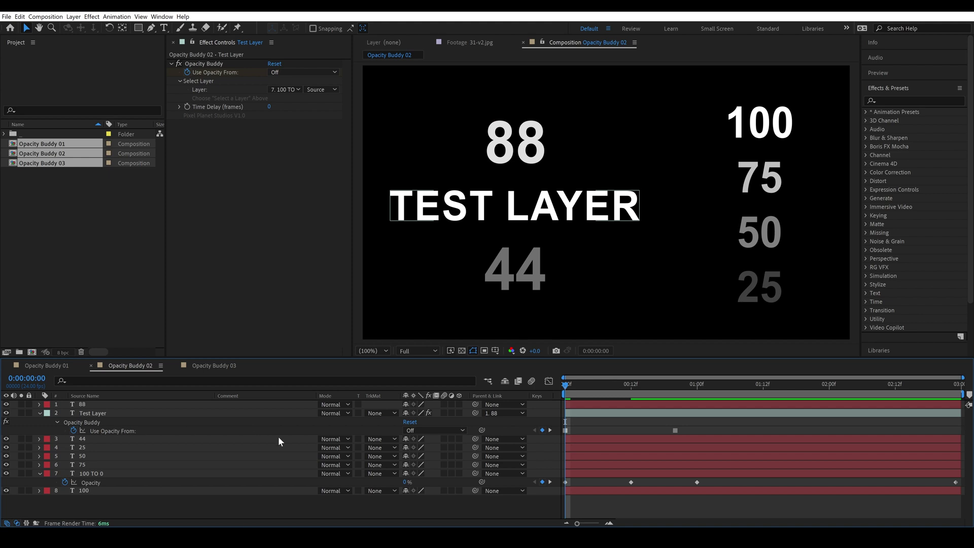
{"action": "left_click_drag", "start_coordinate": [596, 394], "coordinate": [697, 405]}
{"action": "key", "text": "space"}
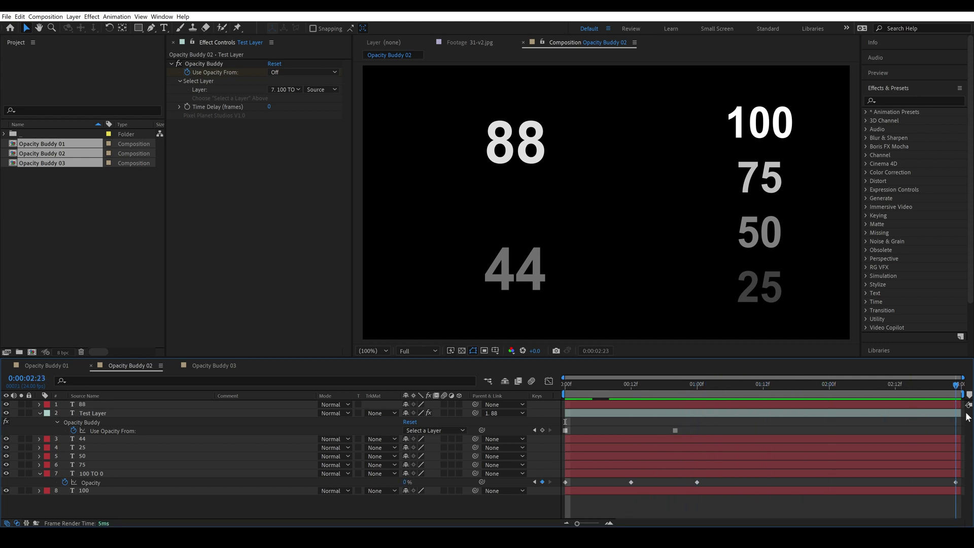
{"action": "key", "text": "space"}
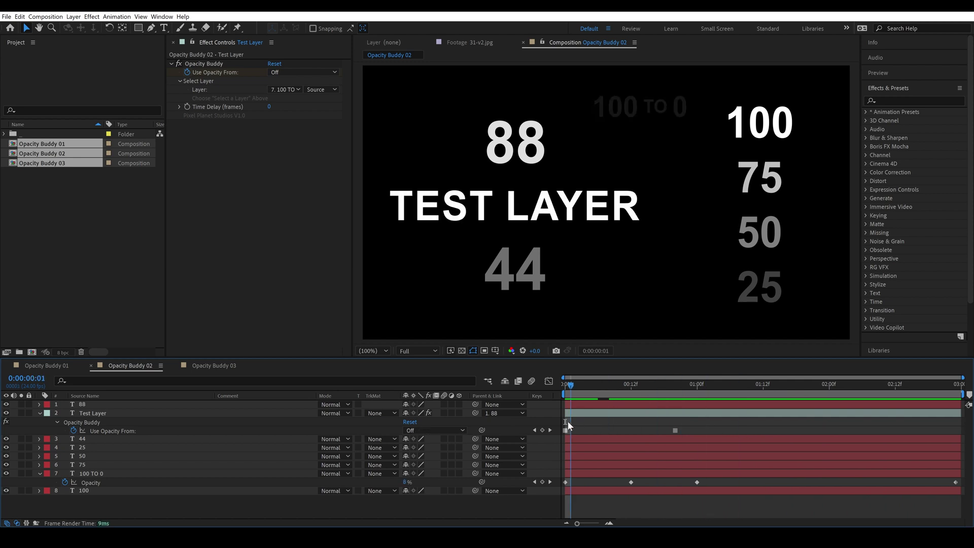
{"action": "left_click", "coordinate": [642, 482]}
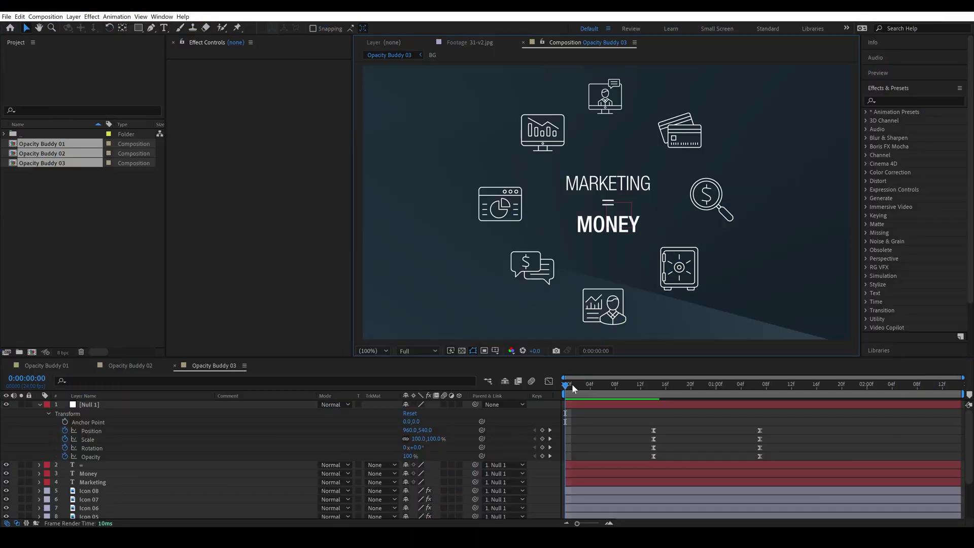
{"action": "mouse_move", "coordinate": [571, 384]}
{"action": "left_mouse_down"}
{"action": "mouse_move", "coordinate": [761, 385]}
{"action": "mouse_move", "coordinate": [558, 381]}
{"action": "left_mouse_up"}
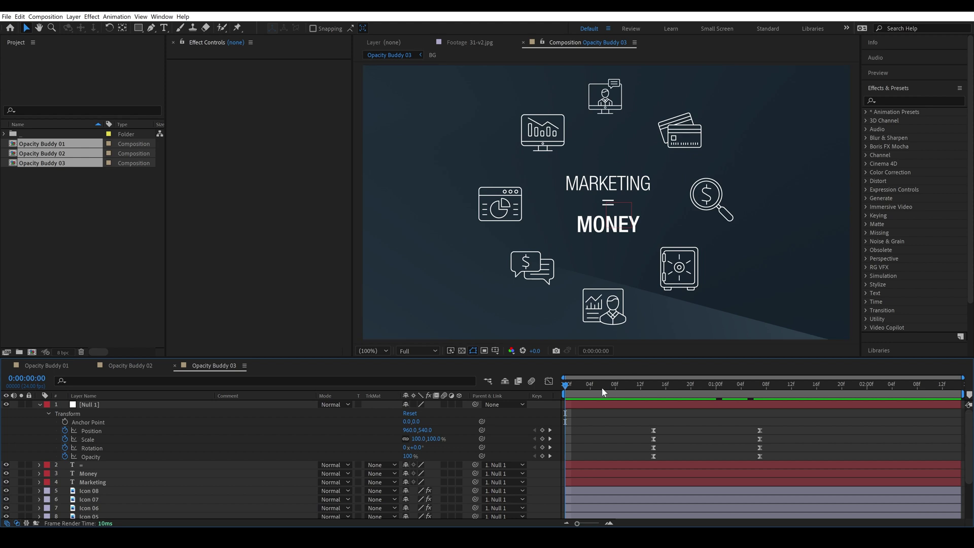
{"action": "left_click_drag", "start_coordinate": [604, 392], "coordinate": [565, 384]}
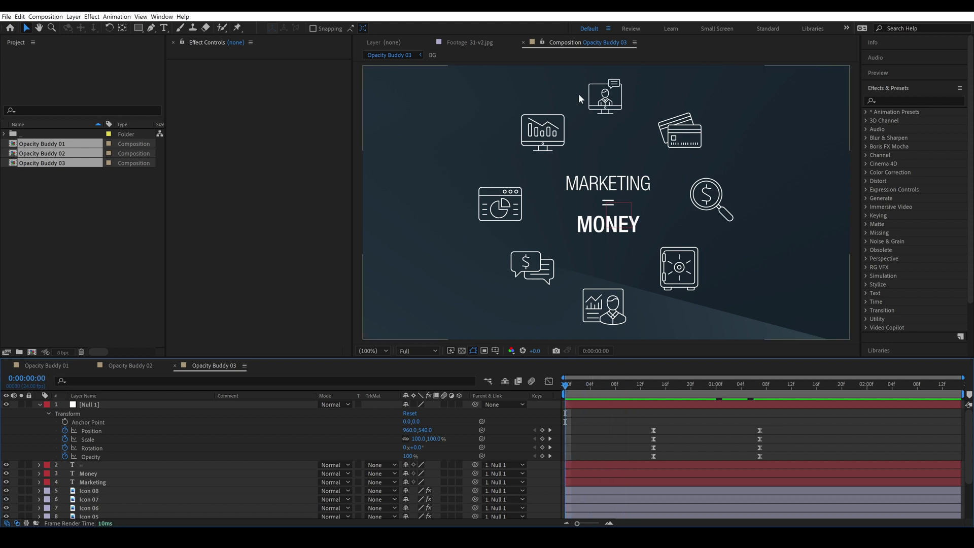
{"action": "left_click", "coordinate": [655, 404]}
{"action": "mouse_move", "coordinate": [656, 387]}
{"action": "left_mouse_down"}
{"action": "mouse_move", "coordinate": [767, 390]}
{"action": "mouse_move", "coordinate": [652, 396]}
{"action": "left_mouse_up"}
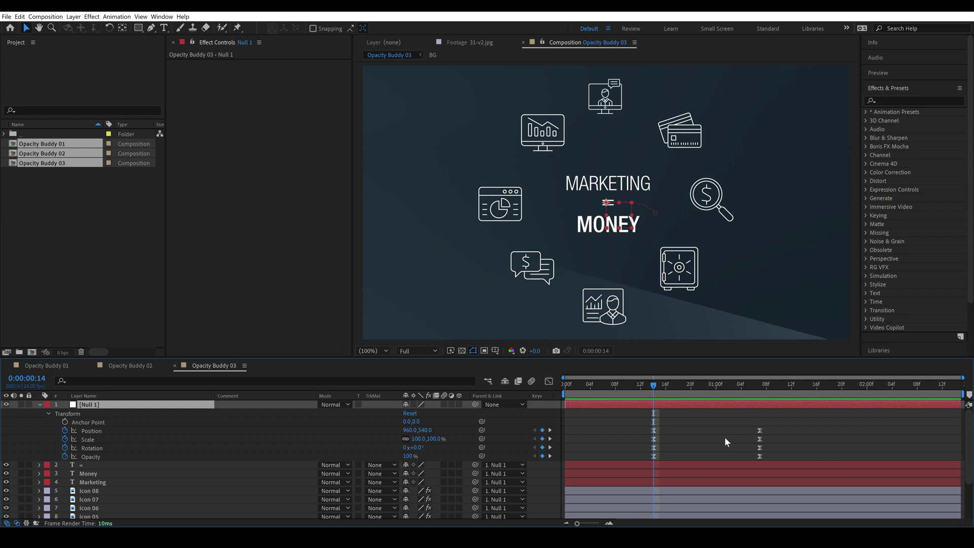
Step: Apply the Opacity Buddy animation preset to the layers from = through Icon 01
{"action": "left_click", "coordinate": [91, 466]}
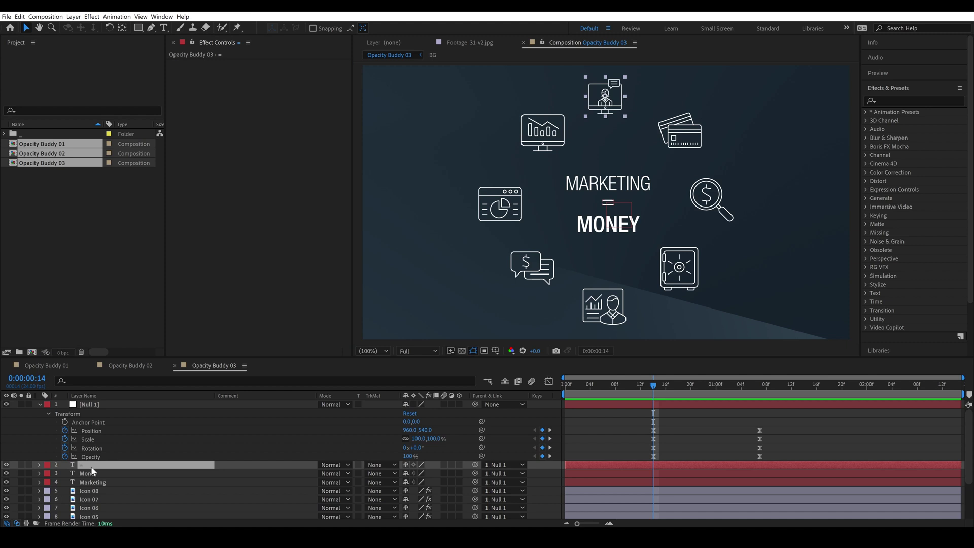
{"action": "scroll", "coordinate": [103, 488], "scroll_direction": "down", "scroll_amount": 3}
{"action": "left_click", "coordinate": [92, 498], "text": "shift"}
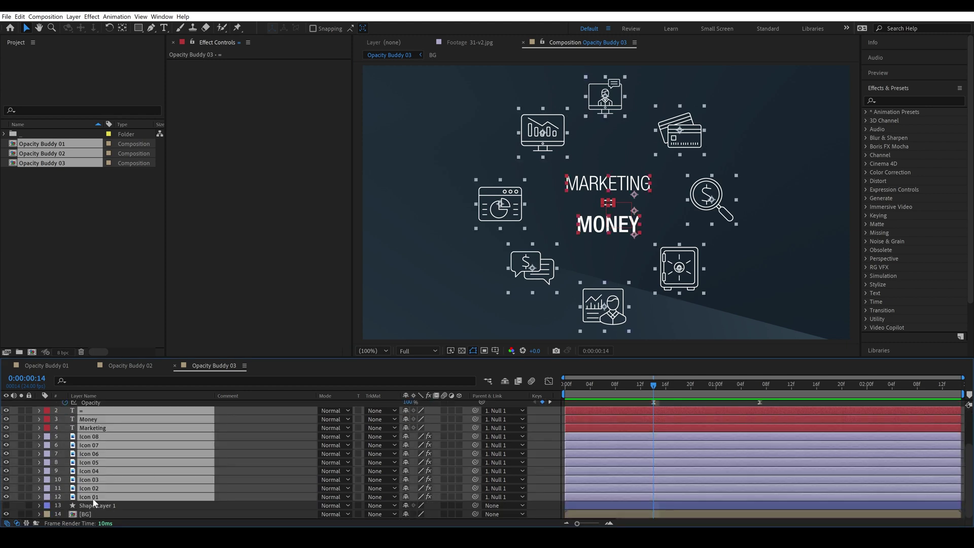
{"action": "left_click", "coordinate": [865, 112]}
{"action": "left_click", "coordinate": [875, 121]}
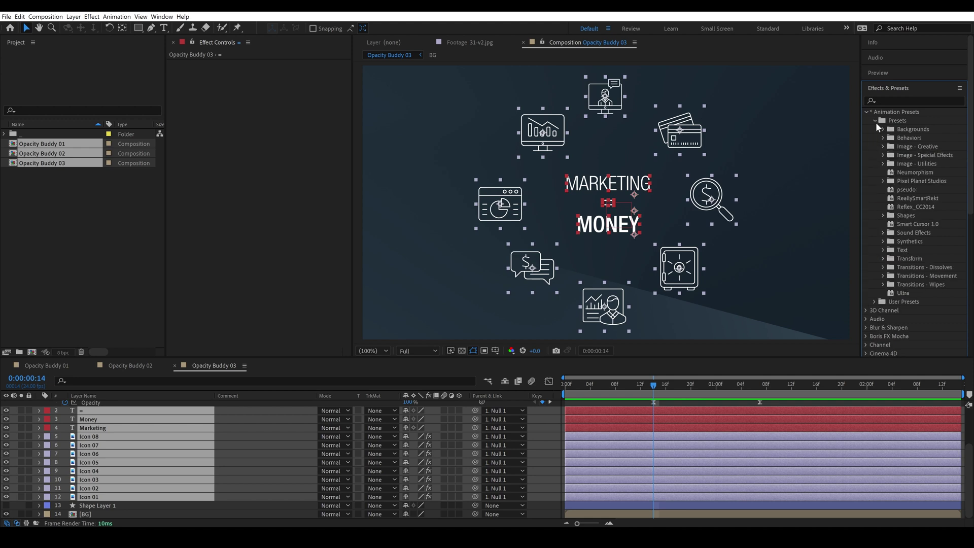
{"action": "left_click", "coordinate": [882, 178]}
{"action": "double_click", "coordinate": [923, 189]}
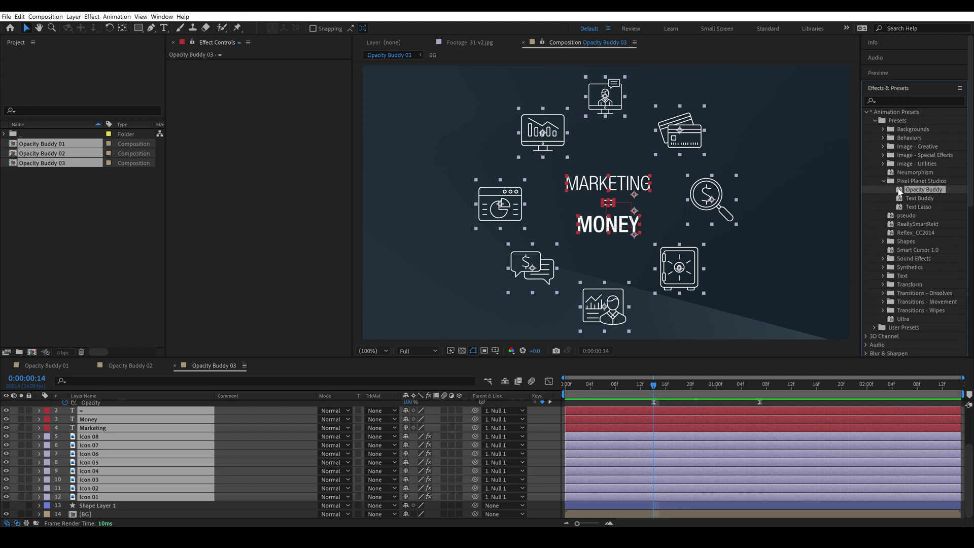
Step: Preview the fade, trial-move Null 1's keyframes earlier, then undo the move
{"action": "left_click_drag", "start_coordinate": [655, 385], "coordinate": [729, 390]}
{"action": "left_click", "coordinate": [647, 402]}
{"action": "scroll", "coordinate": [754, 410], "scroll_direction": "up", "scroll_amount": 3}
{"action": "left_click_drag", "start_coordinate": [769, 459], "coordinate": [691, 431]}
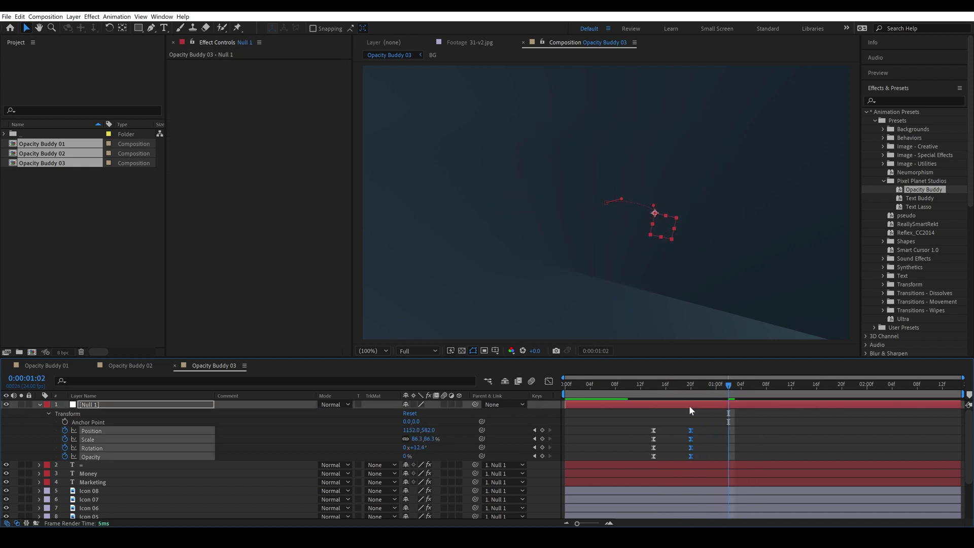
{"action": "left_click_drag", "start_coordinate": [648, 384], "coordinate": [666, 392]}
{"action": "left_click_drag", "start_coordinate": [700, 455], "coordinate": [675, 455]}
{"action": "key", "text": "ctrl+z"}
{"action": "key", "text": "ctrl+z"}
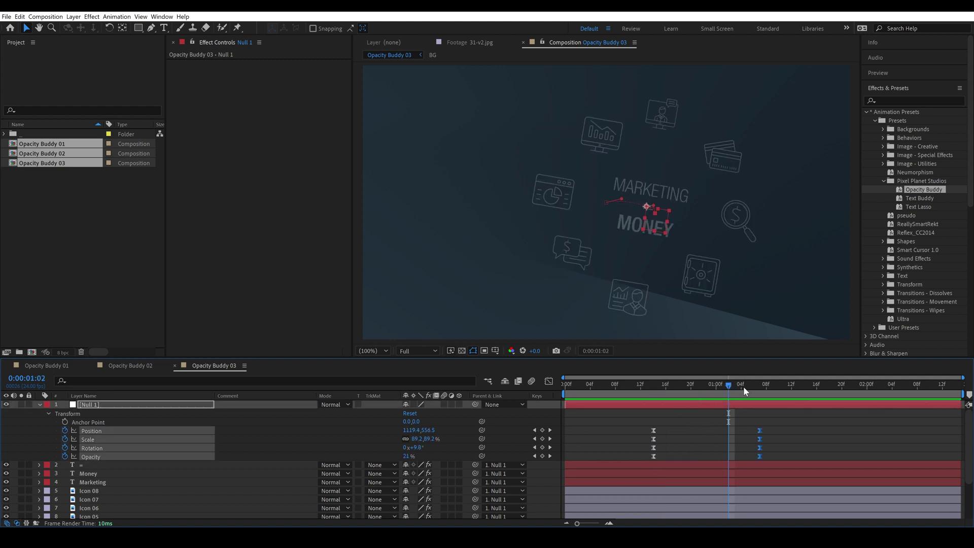
{"action": "left_click_drag", "start_coordinate": [744, 386], "coordinate": [654, 390]}
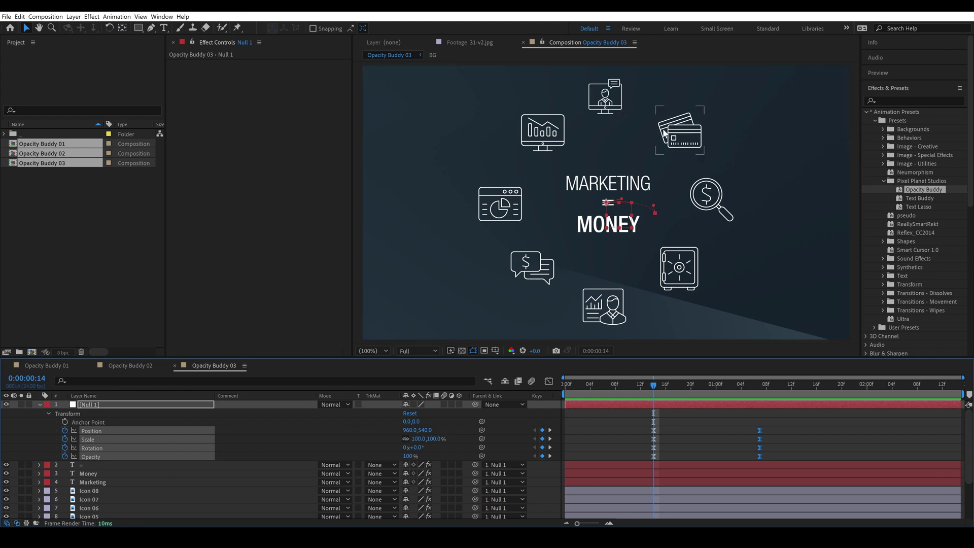
Step: Check the icon layer order and select the credit card layer, Icon 02
{"action": "left_click", "coordinate": [619, 106]}
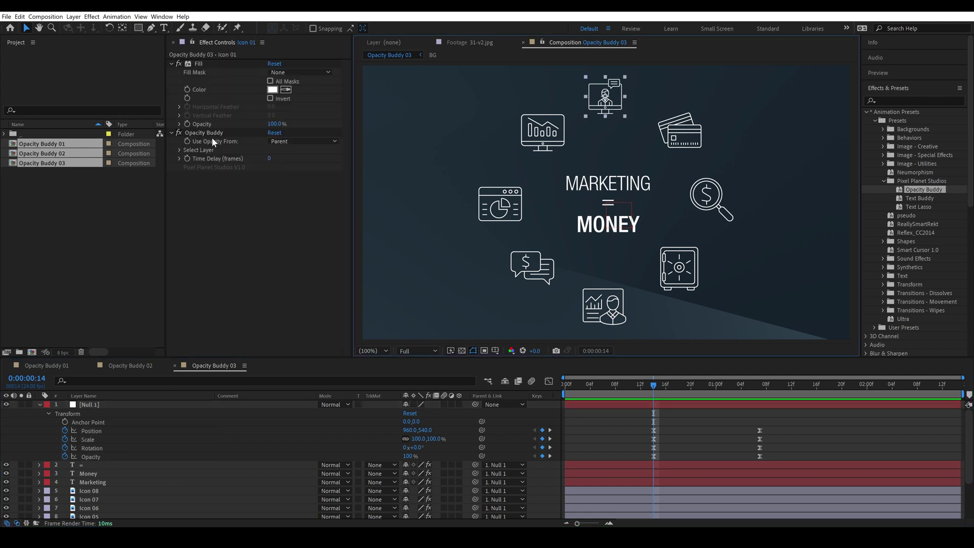
{"action": "left_click", "coordinate": [678, 137]}
{"action": "scroll", "coordinate": [149, 459], "scroll_direction": "down", "scroll_amount": 3}
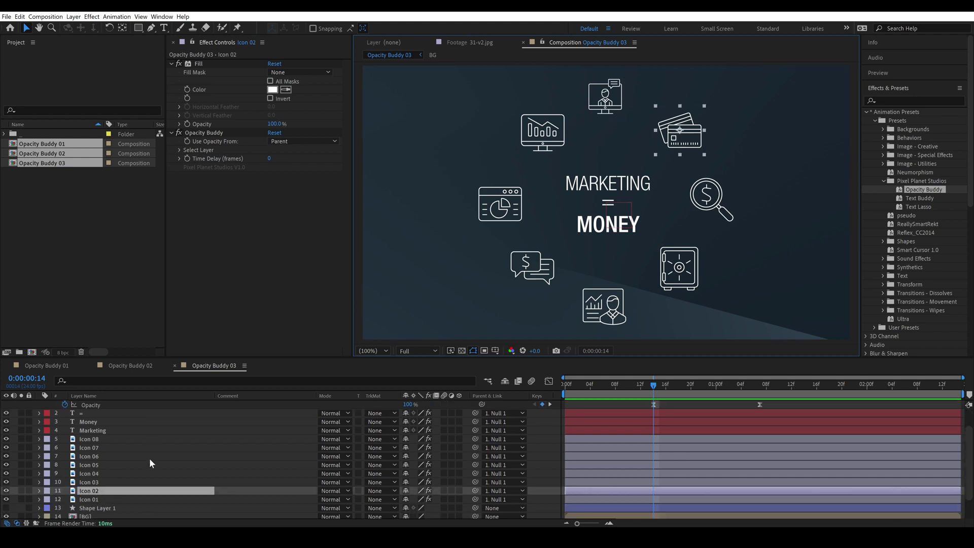
{"action": "left_click", "coordinate": [99, 480]}
{"action": "left_click", "coordinate": [99, 471]}
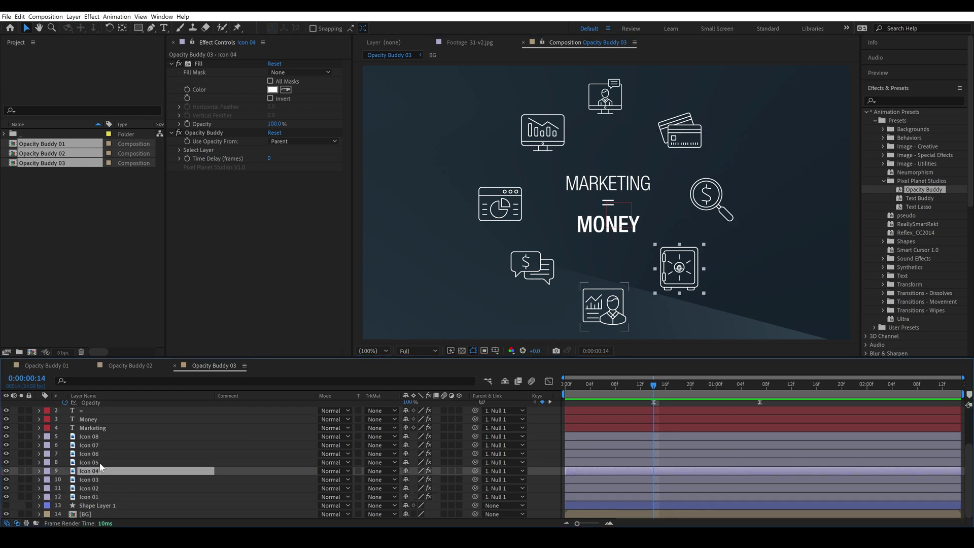
{"action": "left_click", "coordinate": [99, 462]}
{"action": "left_click", "coordinate": [100, 454]}
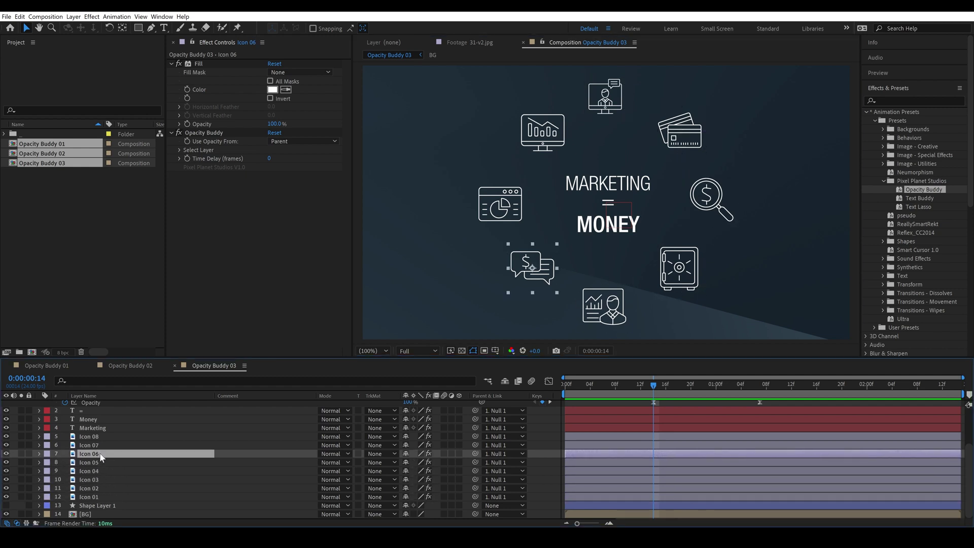
{"action": "left_click", "coordinate": [98, 497]}
{"action": "left_click", "coordinate": [100, 489]}
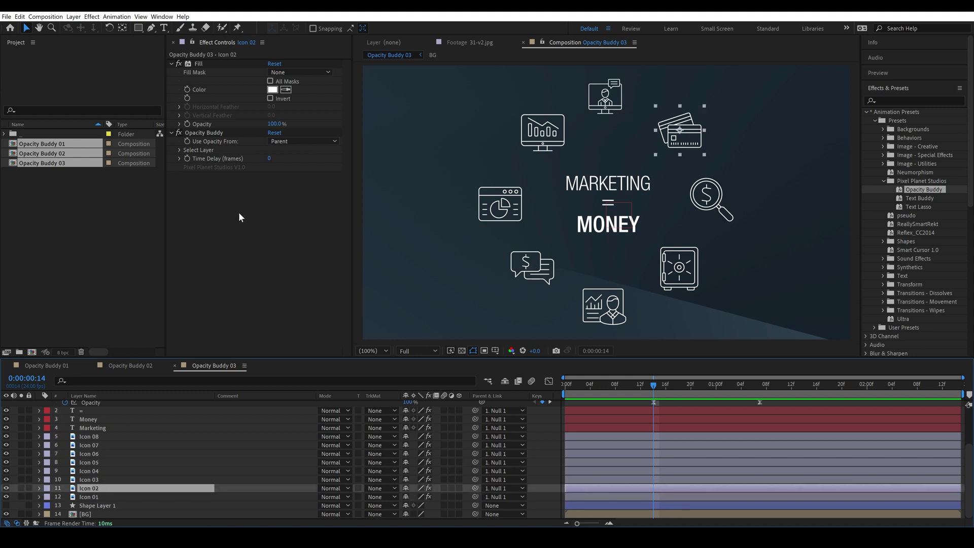
Step: Set Use Opacity From to Layer Below and Time Delay to 1 frame, then preview
{"action": "left_click", "coordinate": [291, 141]}
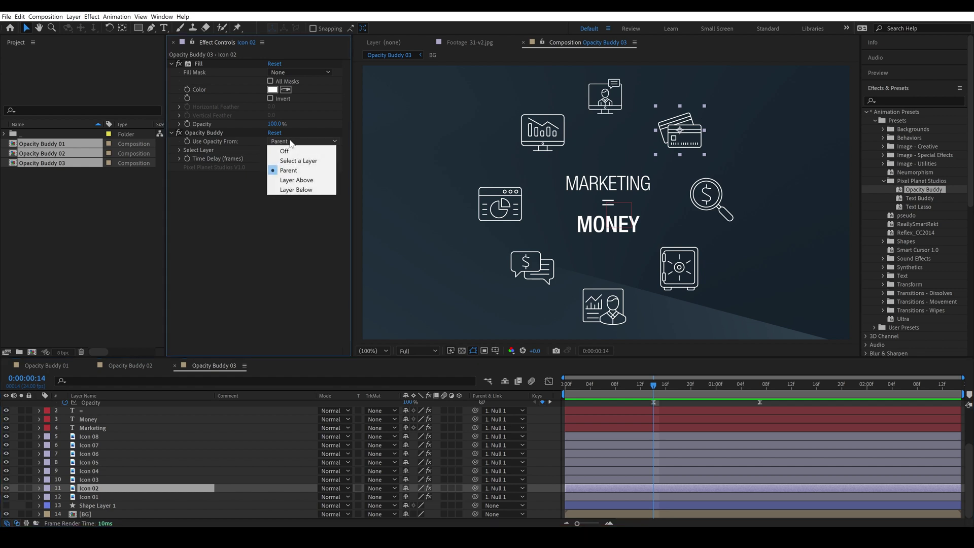
{"action": "left_click", "coordinate": [288, 190]}
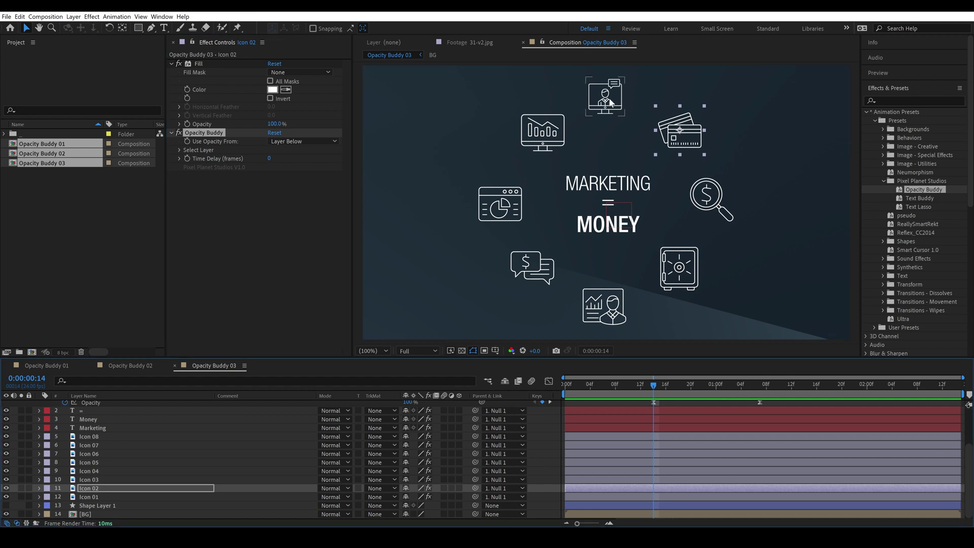
{"action": "left_click", "coordinate": [272, 159]}
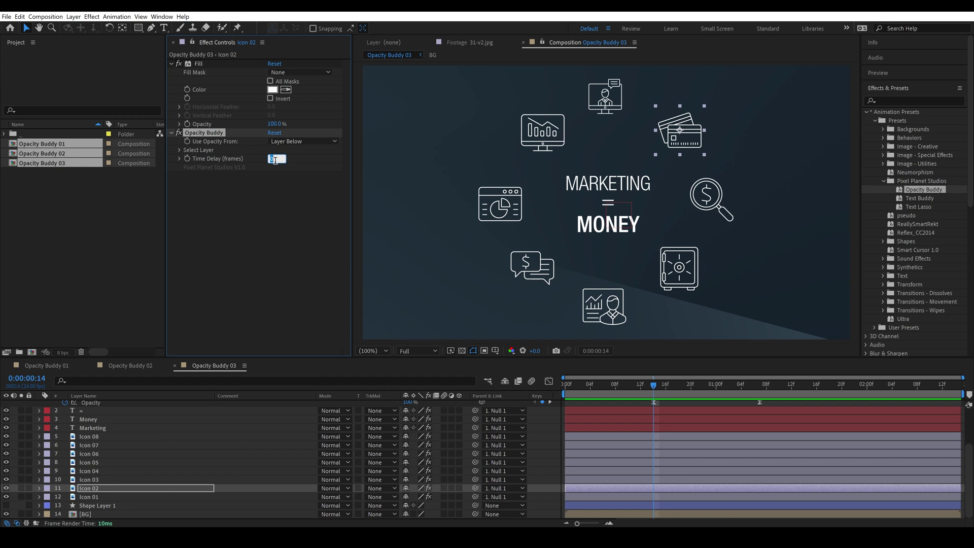
{"action": "type", "text": "1"}
{"action": "left_click", "coordinate": [290, 197]}
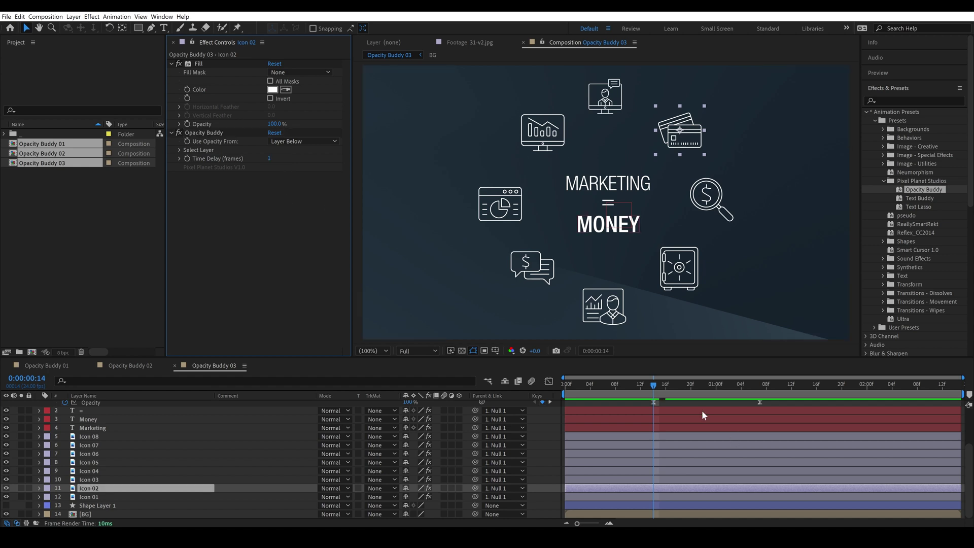
{"action": "left_click", "coordinate": [679, 389]}
{"action": "left_click_drag", "start_coordinate": [690, 389], "coordinate": [654, 396]}
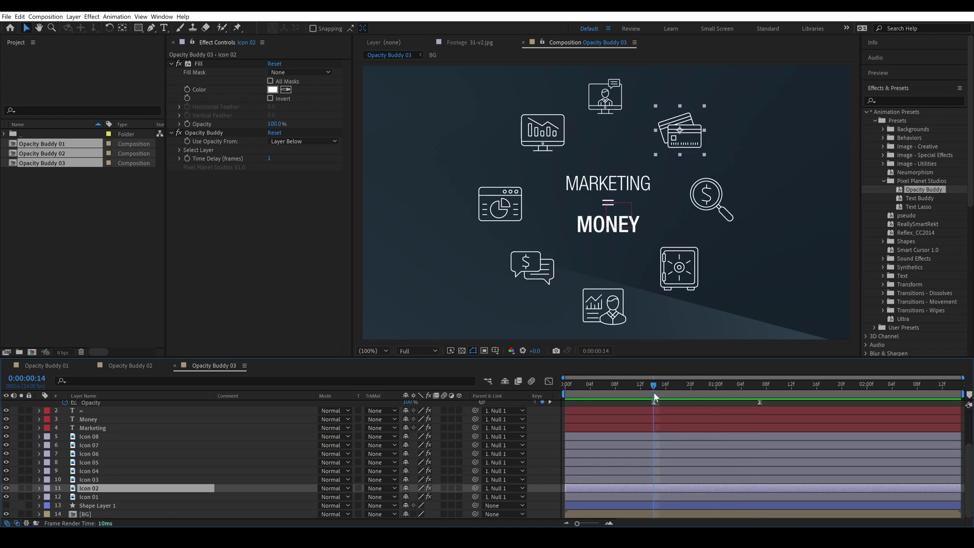
Step: Copy Icon 02's Opacity Buddy settings and paste them onto Icon 03 and Icons 04–08
{"action": "left_click", "coordinate": [199, 133]}
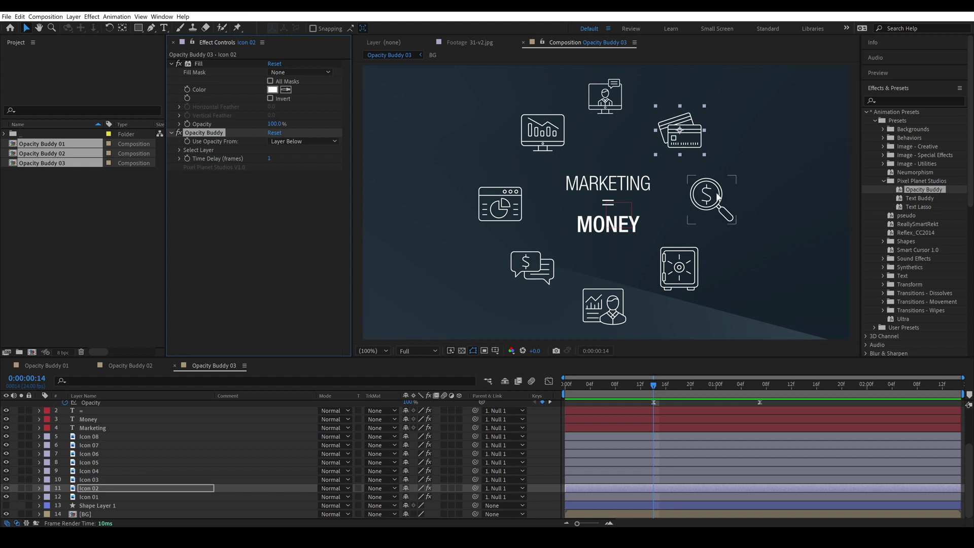
{"action": "left_click", "coordinate": [87, 480]}
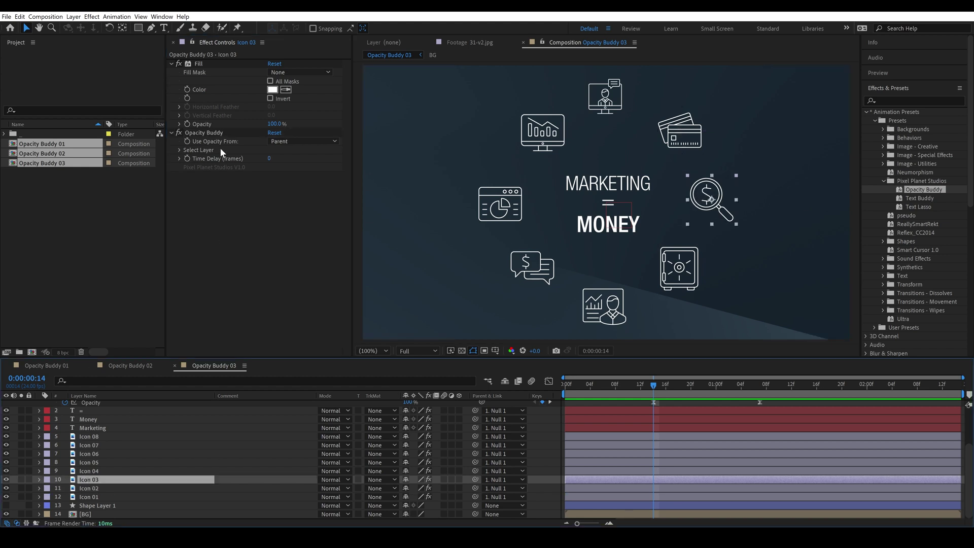
{"action": "left_click", "coordinate": [234, 212]}
{"action": "key", "text": "ctrl+z"}
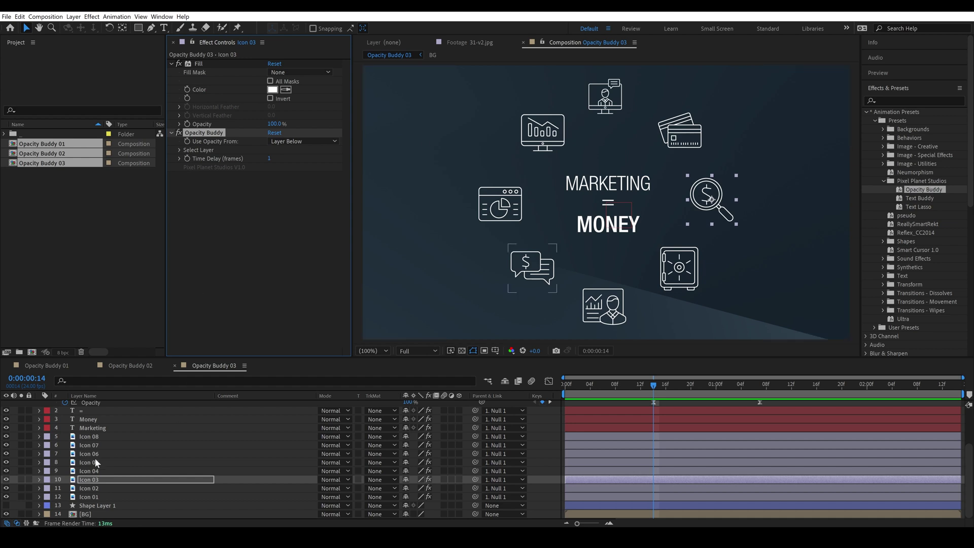
{"action": "left_click", "coordinate": [92, 436], "text": "shift"}
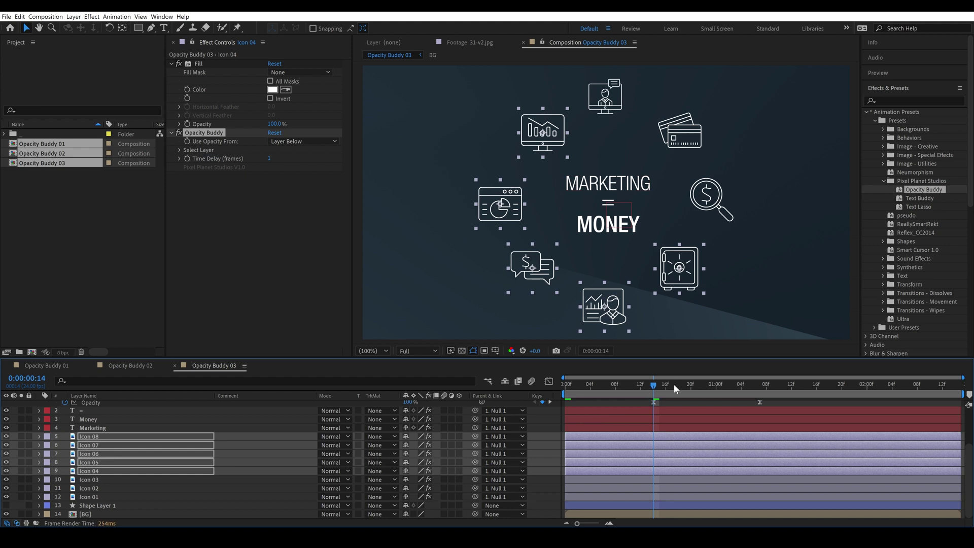
{"action": "left_click", "coordinate": [641, 402]}
Step: Preview the staggered fade and trial-shift Null 1's Opacity keyframes later
{"action": "left_click_drag", "start_coordinate": [650, 384], "coordinate": [758, 400]}
{"action": "scroll", "coordinate": [726, 407], "scroll_direction": "up", "scroll_amount": 3}
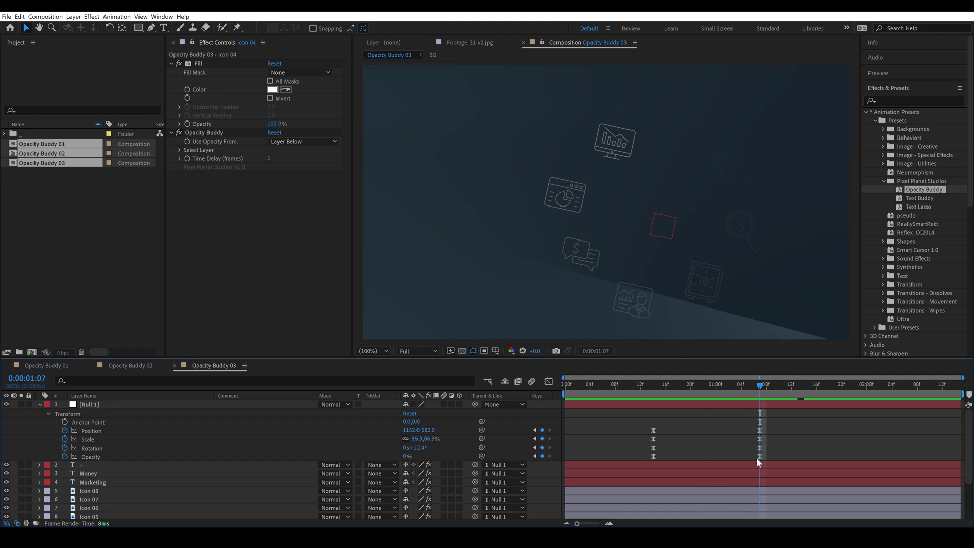
{"action": "left_click_drag", "start_coordinate": [629, 464], "coordinate": [772, 459]}
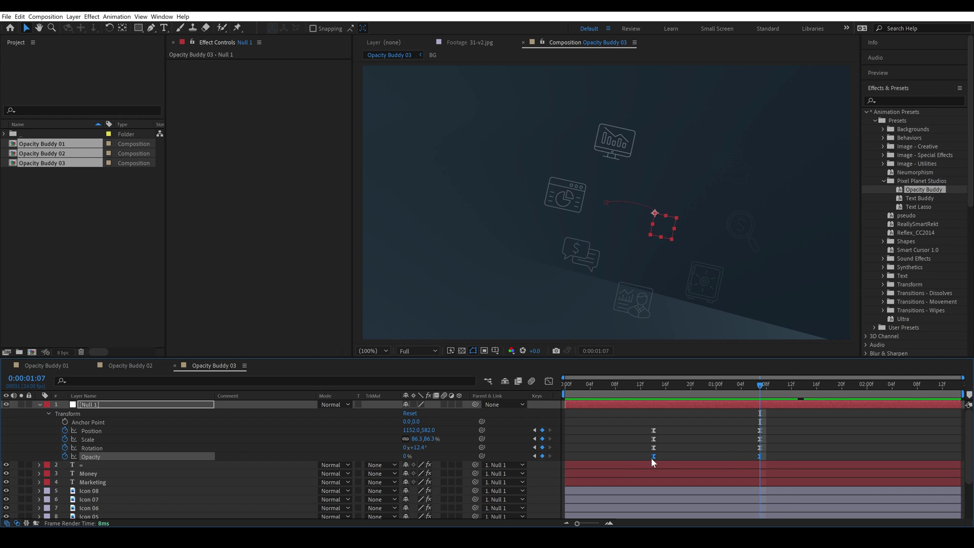
{"action": "mouse_move", "coordinate": [654, 460]}
{"action": "left_mouse_down"}
{"action": "mouse_move", "coordinate": [693, 459]}
{"action": "mouse_move", "coordinate": [650, 458]}
{"action": "left_mouse_up"}
Step: Restore the Opacity keys and move Null 1's Position, Scale and Rotation keyframes to 0:00:01:14
{"action": "left_click_drag", "start_coordinate": [773, 422], "coordinate": [750, 448]}
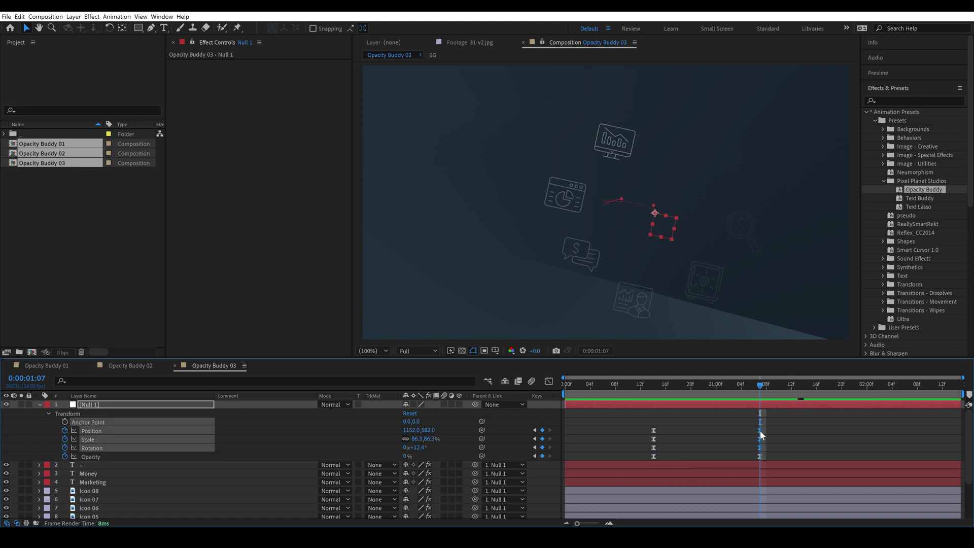
{"action": "left_click_drag", "start_coordinate": [760, 431], "coordinate": [779, 431]}
{"action": "left_click", "coordinate": [785, 389]}
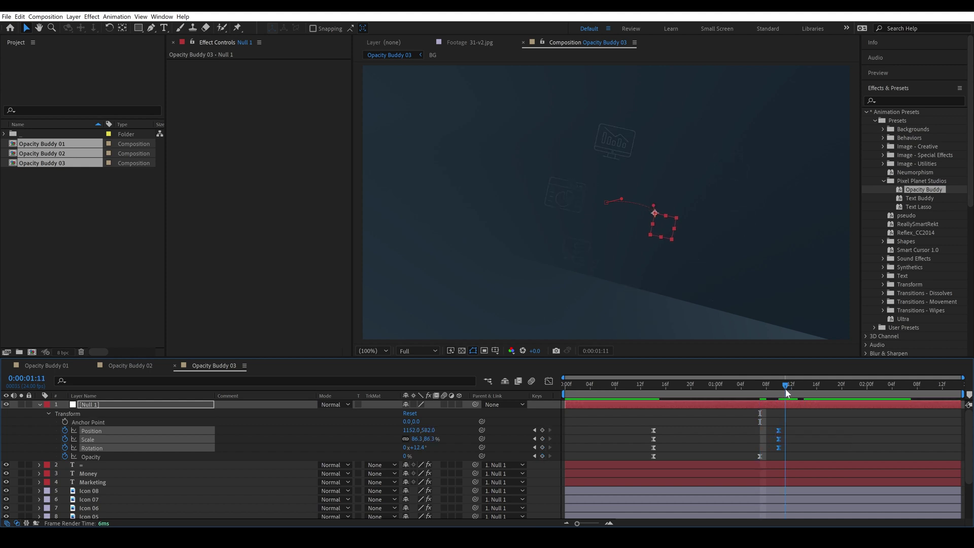
{"action": "left_click_drag", "start_coordinate": [786, 388], "coordinate": [802, 388]}
{"action": "left_click_drag", "start_coordinate": [778, 430], "coordinate": [805, 430]}
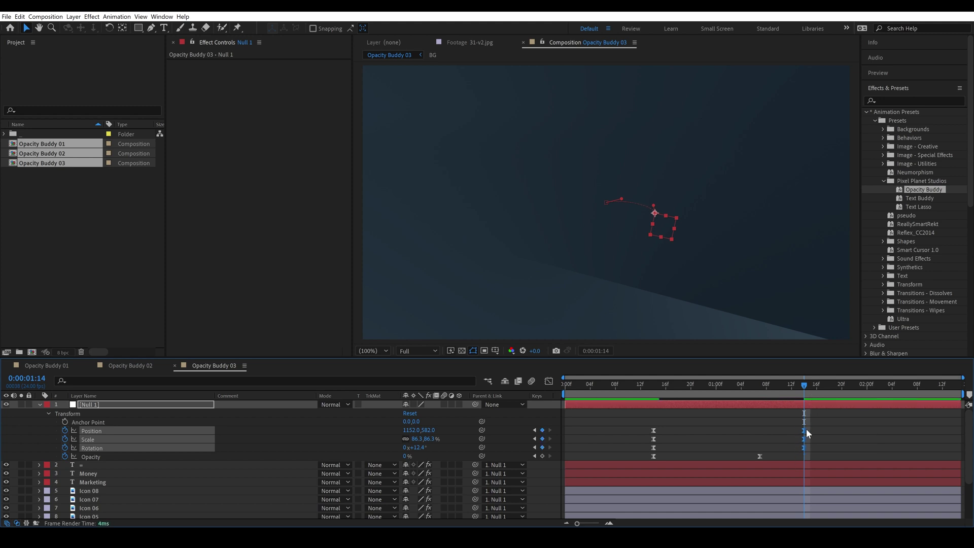
{"action": "left_click", "coordinate": [654, 394]}
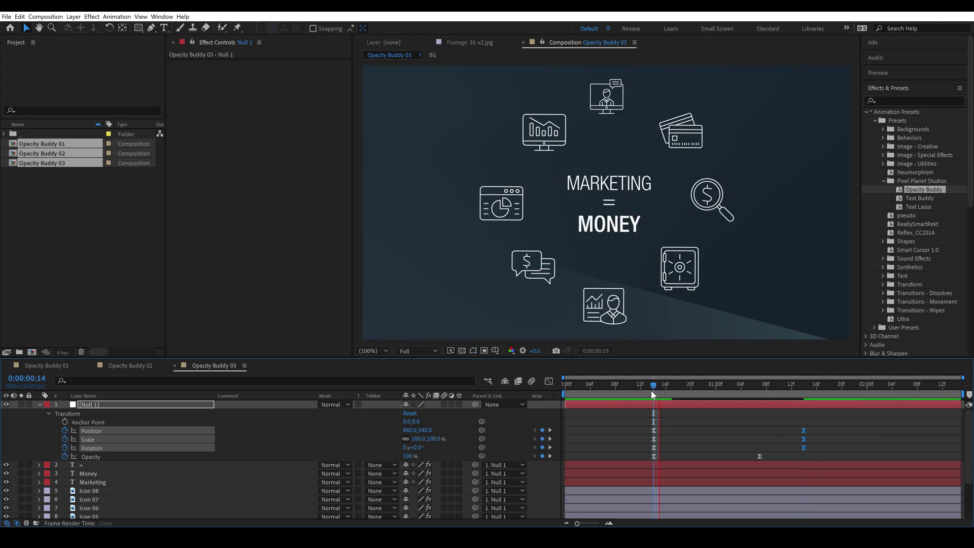
{"action": "left_click_drag", "start_coordinate": [653, 393], "coordinate": [704, 414]}
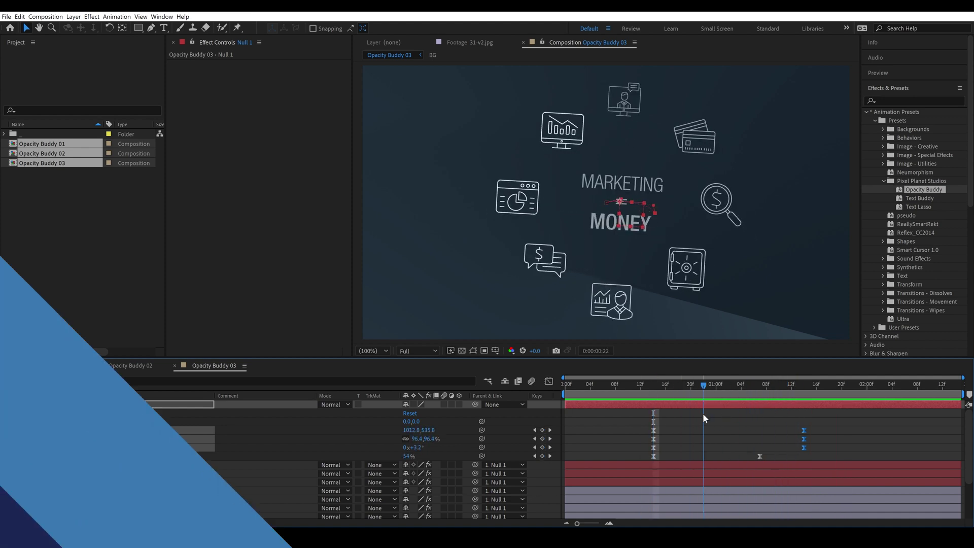